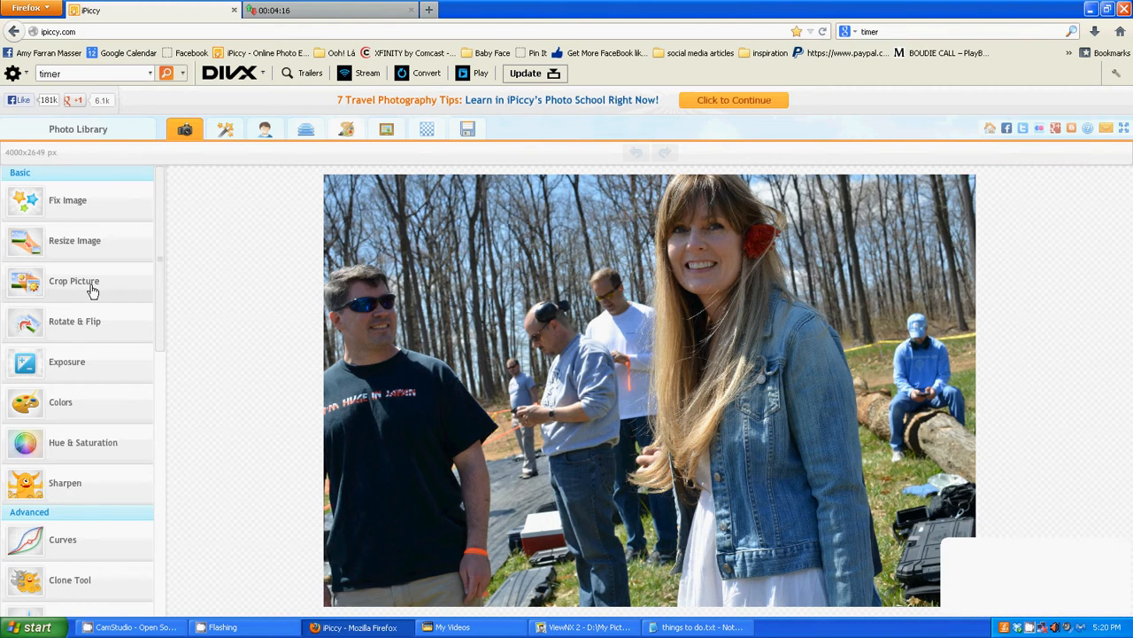
Step: Start an unconstrained crop, move the frame to the photo's upper-left corner and resize it toward the lower right
{"action": "left_click", "coordinate": [92, 290]}
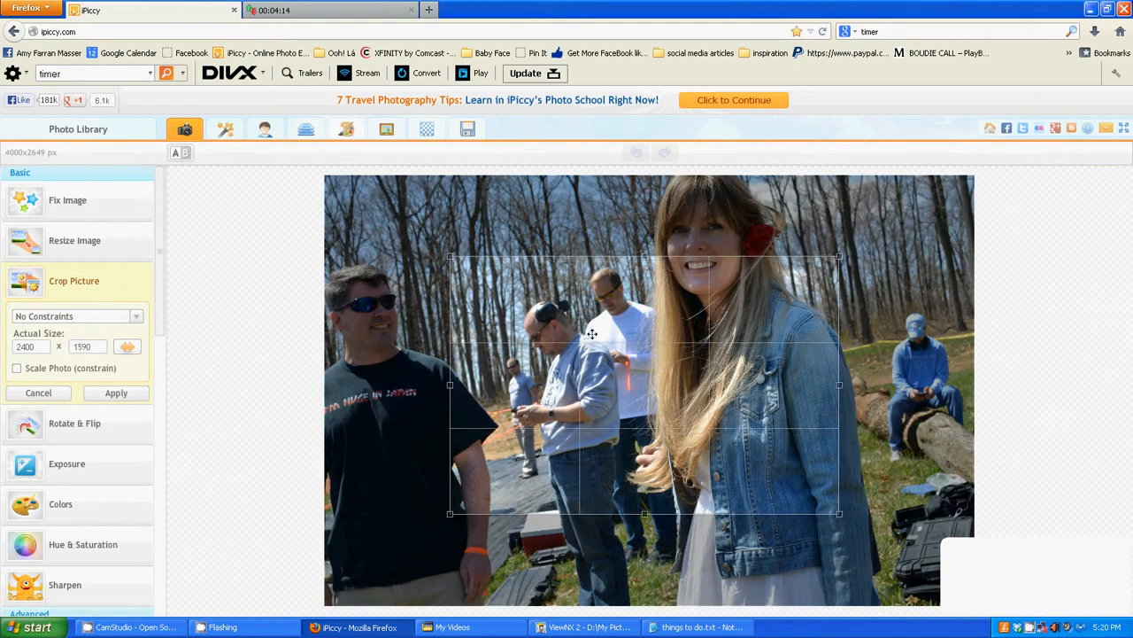
{"action": "left_click_drag", "start_coordinate": [590, 321], "coordinate": [453, 237]}
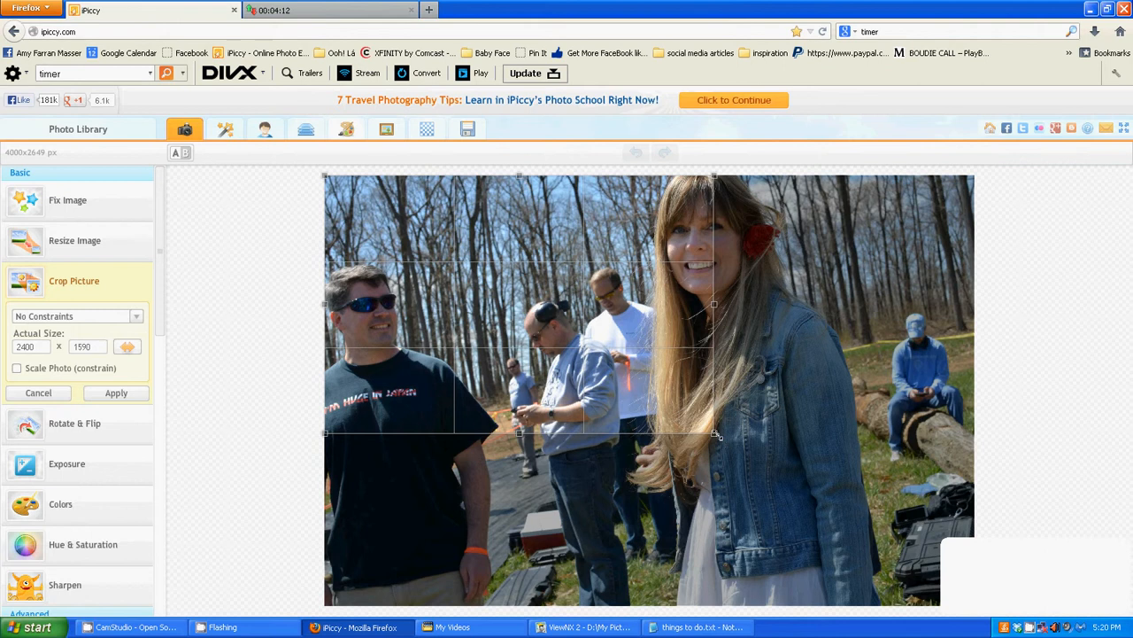
{"action": "left_click_drag", "start_coordinate": [717, 434], "coordinate": [994, 586]}
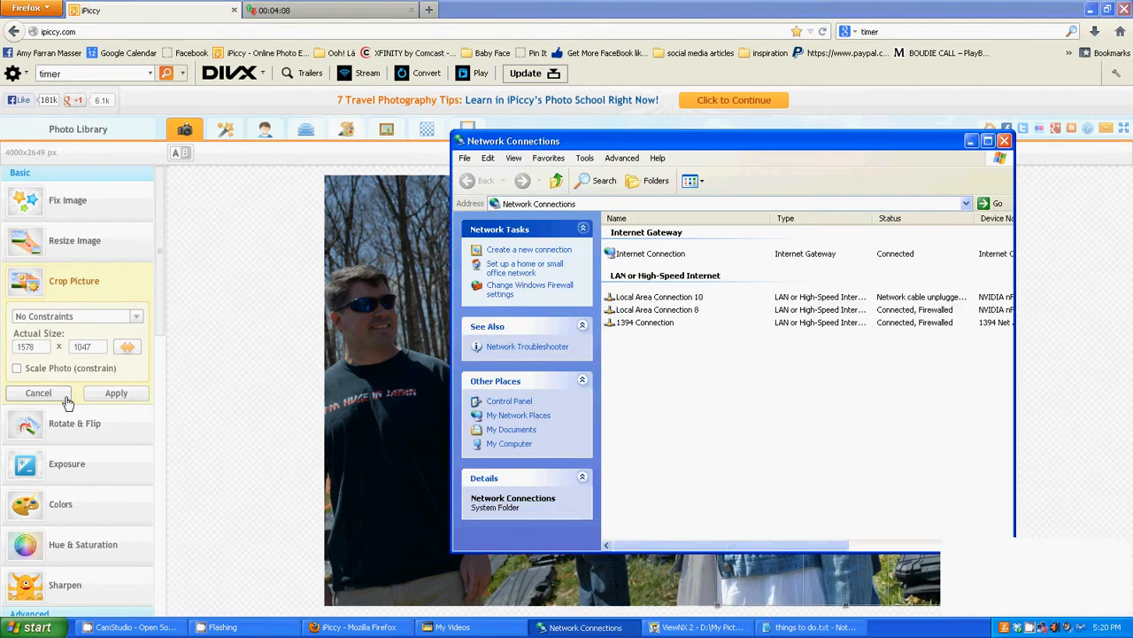
{"action": "left_click", "coordinate": [325, 175]}
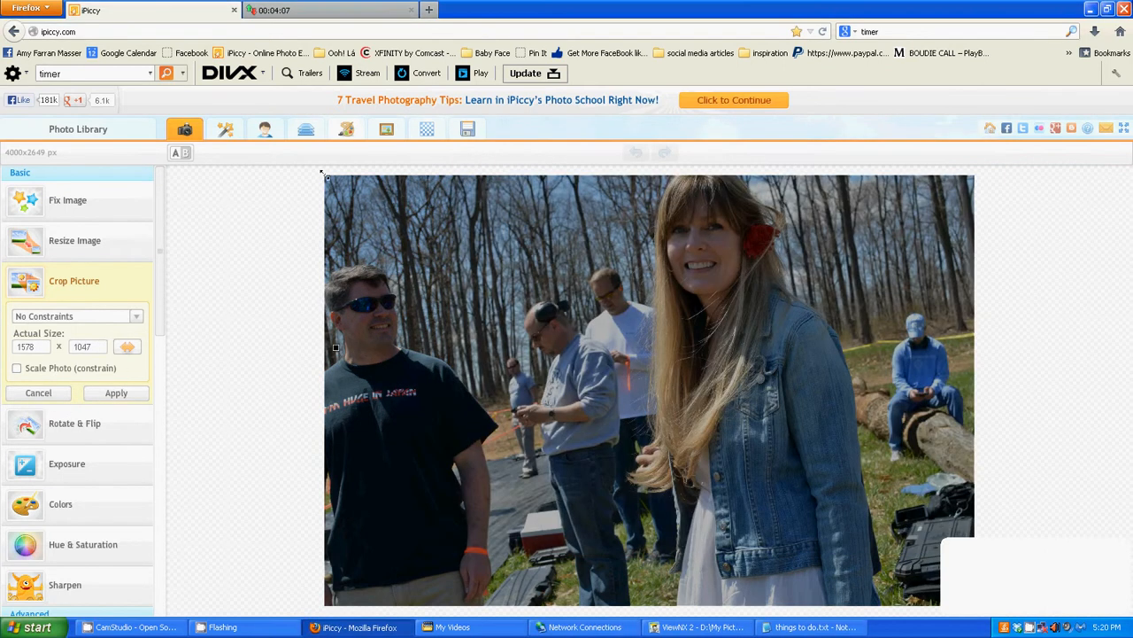
Step: Try a landscape 4 x 6 crop frame of about 3974 x 2649 px covering nearly the whole photo
{"action": "left_click", "coordinate": [73, 317]}
{"action": "left_click", "coordinate": [64, 397]}
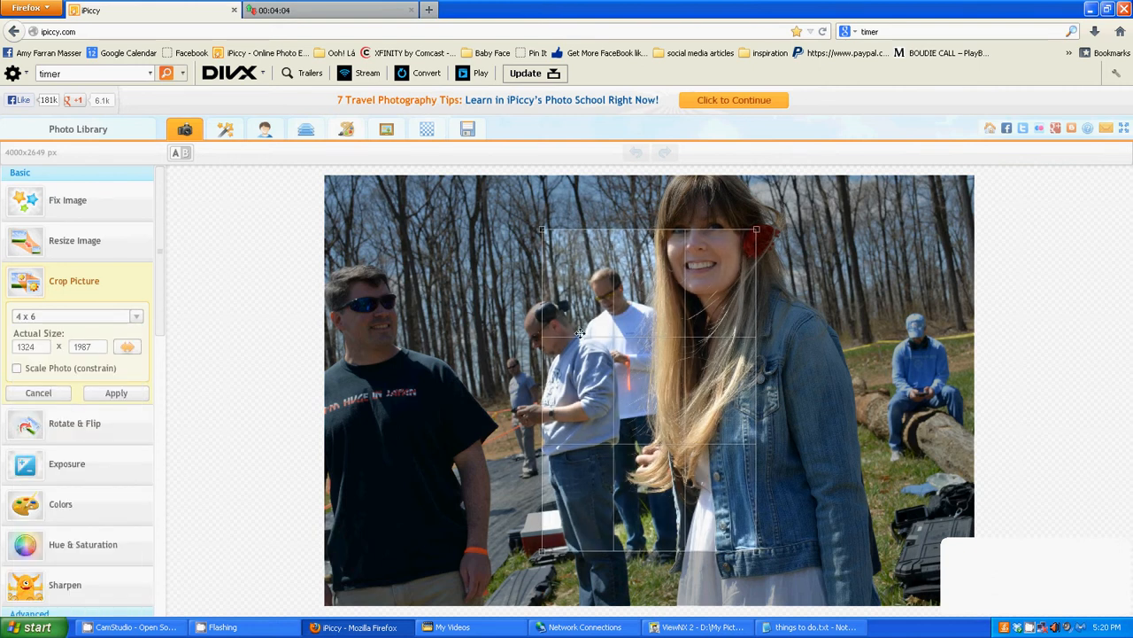
{"action": "left_click", "coordinate": [127, 346]}
{"action": "left_click_drag", "start_coordinate": [665, 347], "coordinate": [415, 218]}
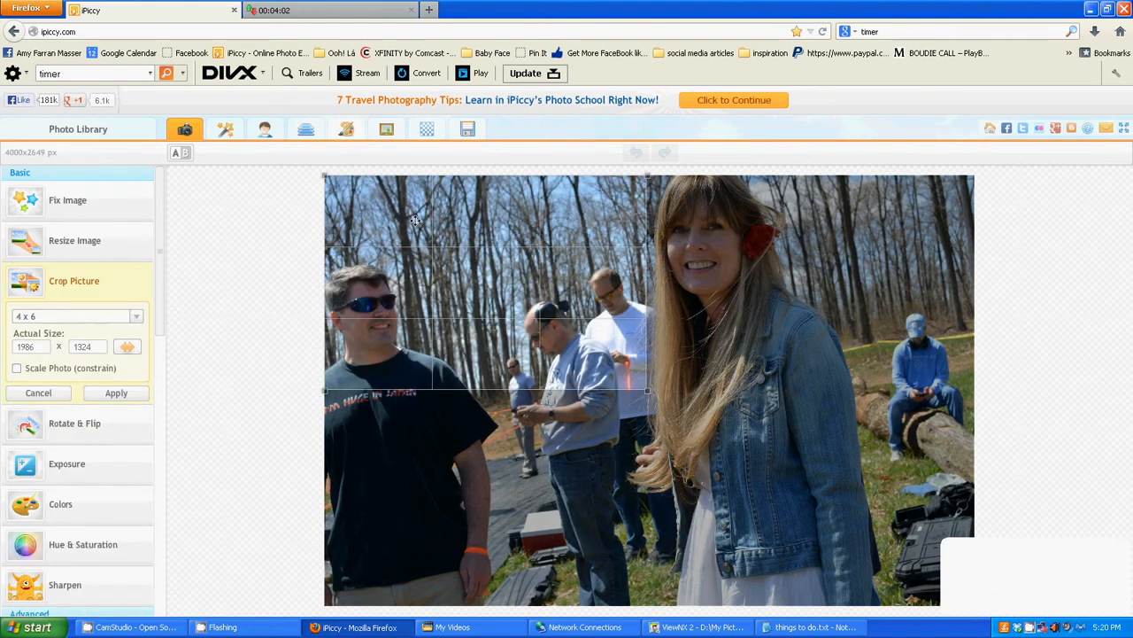
{"action": "left_click_drag", "start_coordinate": [648, 389], "coordinate": [1037, 600]}
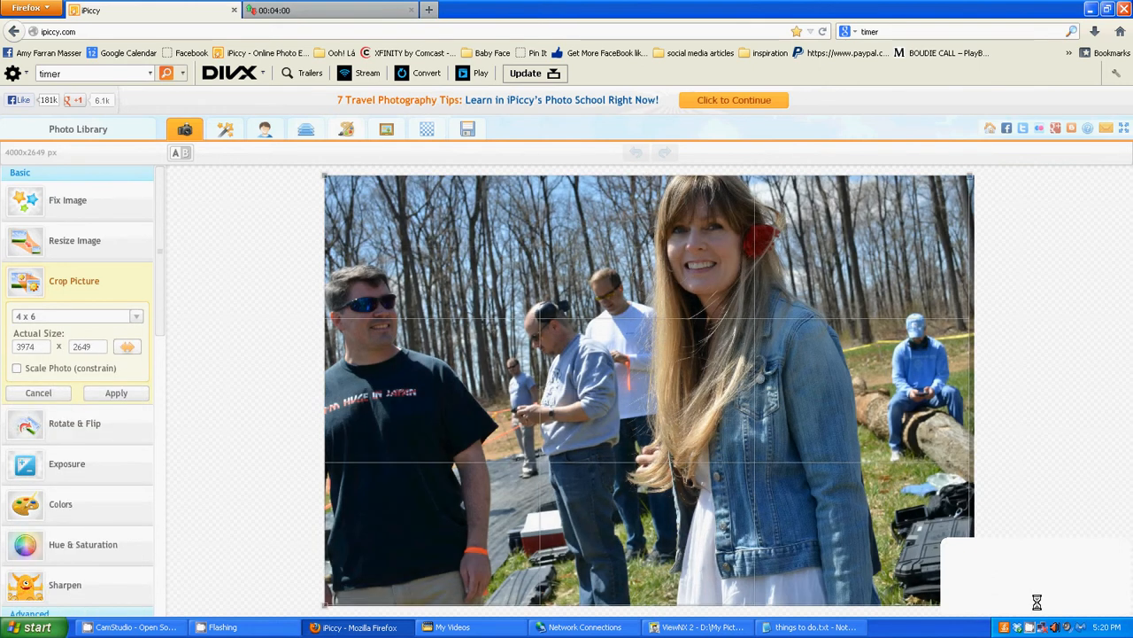
{"action": "left_click_drag", "start_coordinate": [600, 390], "coordinate": [734, 380]}
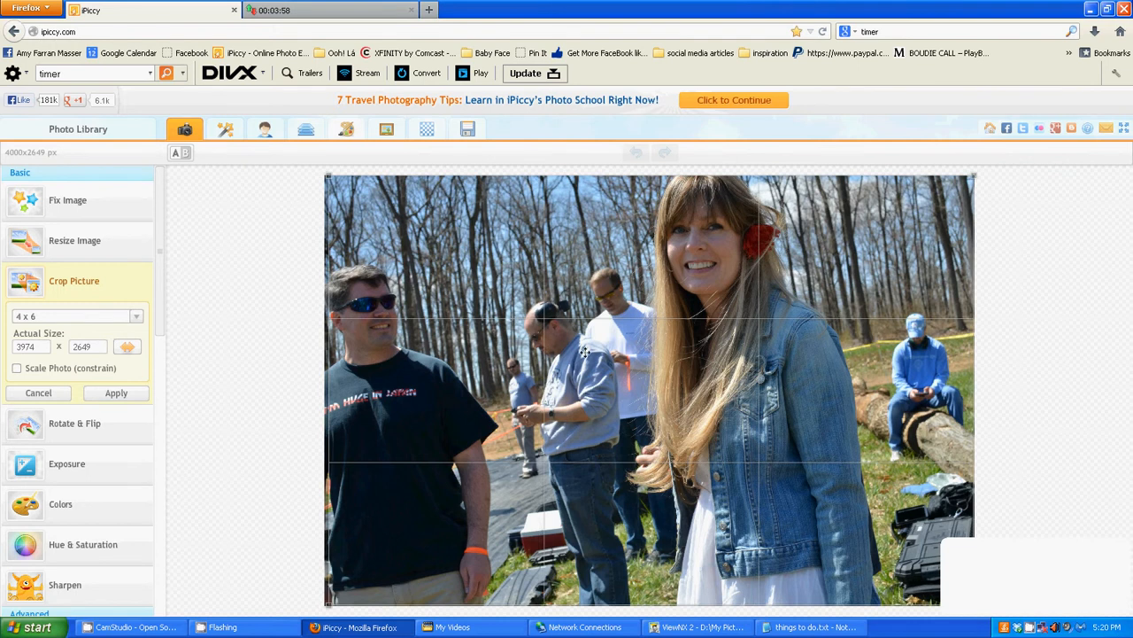
Step: Try a landscape 8 x 10 crop frame of about 3312 x 2649 px, shifted to the photo's right edge
{"action": "left_click", "coordinate": [95, 323]}
{"action": "left_click", "coordinate": [96, 422]}
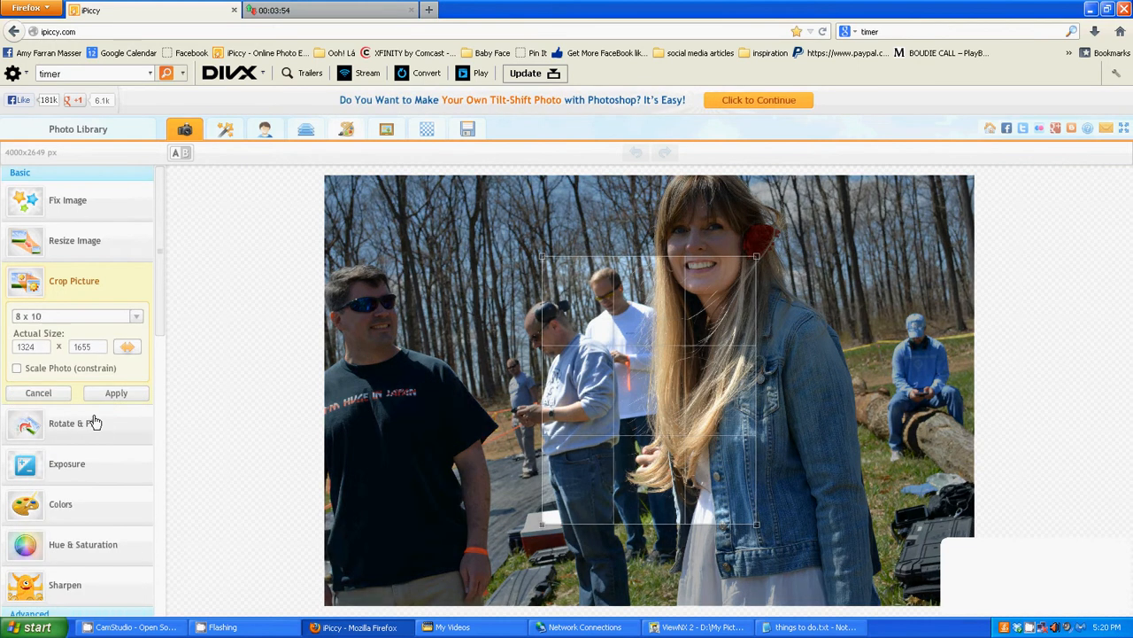
{"action": "left_click", "coordinate": [127, 346]}
{"action": "left_click_drag", "start_coordinate": [663, 325], "coordinate": [468, 244]}
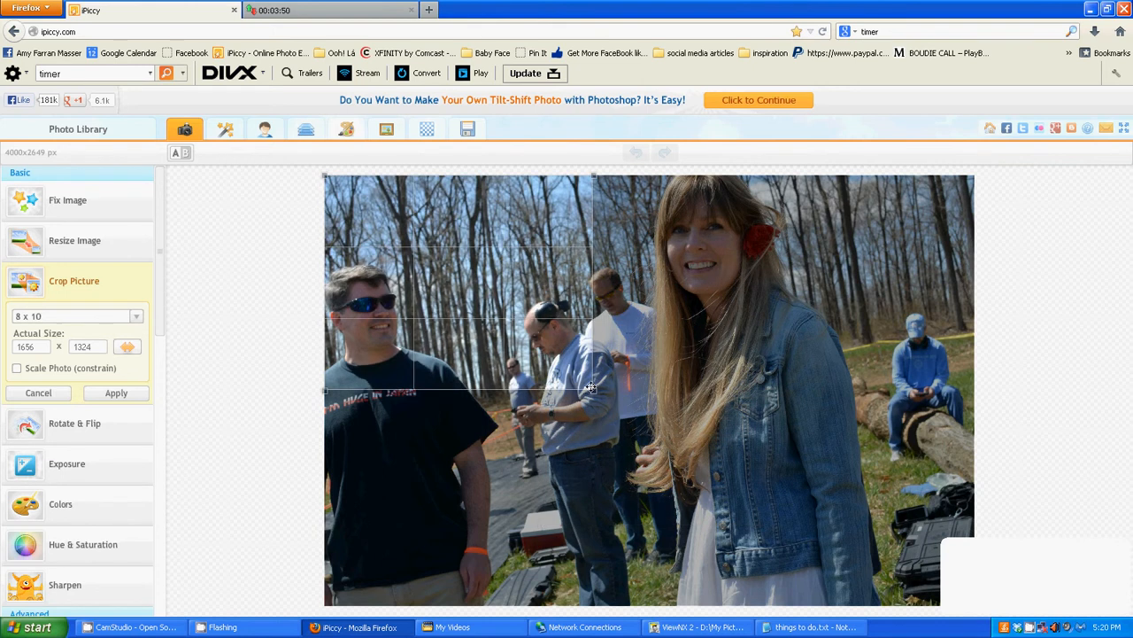
{"action": "left_click_drag", "start_coordinate": [590, 387], "coordinate": [998, 633]}
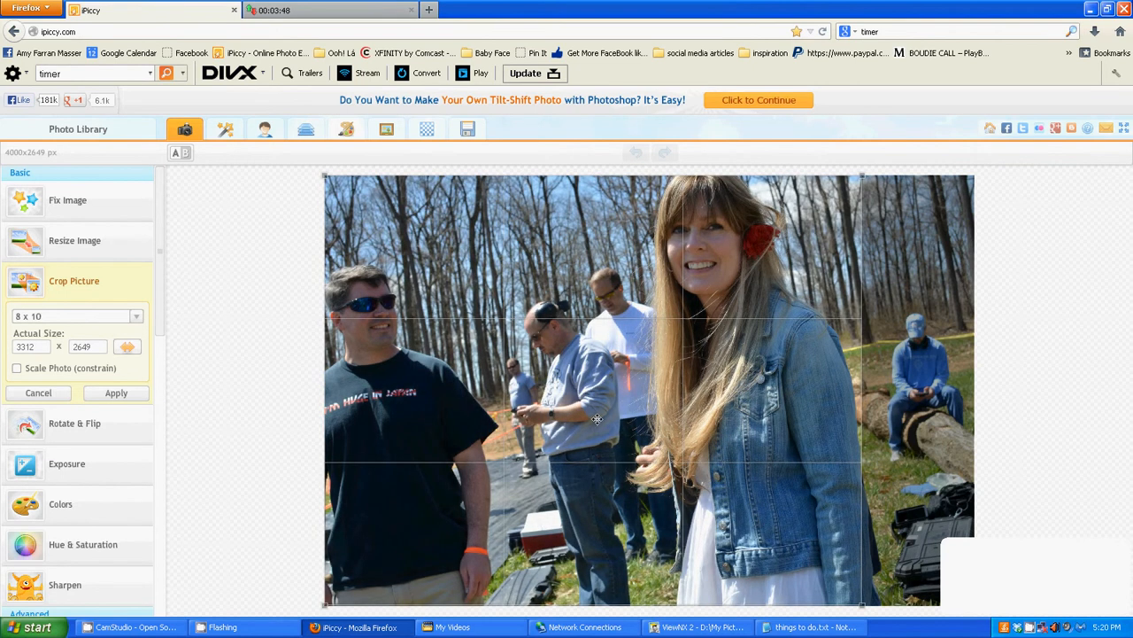
{"action": "left_click_drag", "start_coordinate": [597, 419], "coordinate": [737, 419]}
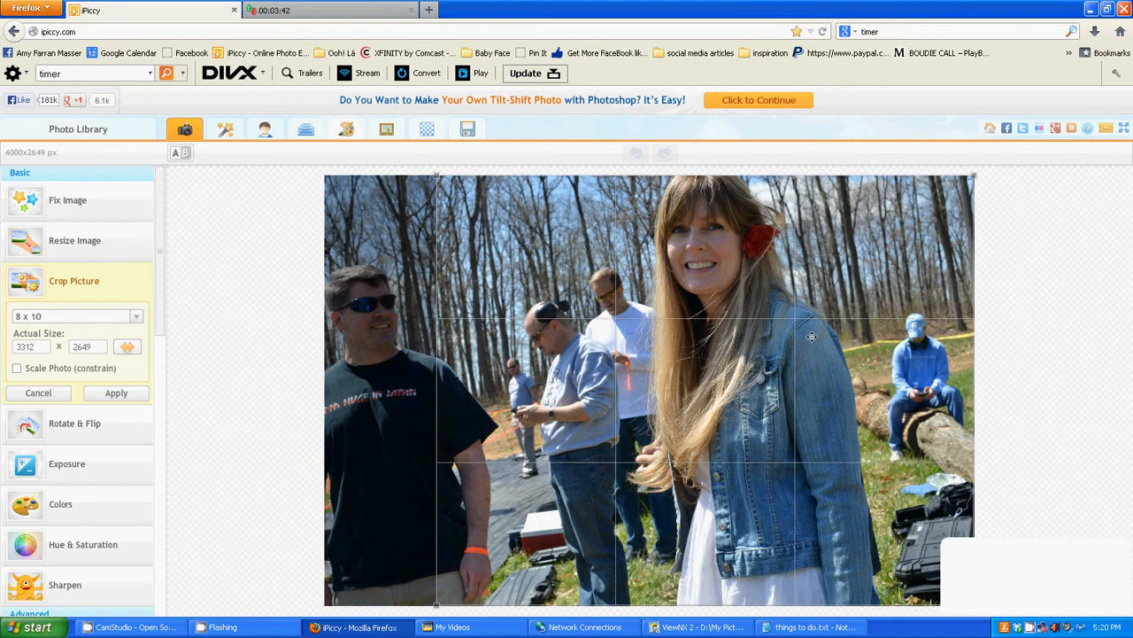
Step: Crop the photo to a full-height portrait 4 x 6 frame of about 1766 x 2649 px around the woman in the denim jacket
{"action": "left_click", "coordinate": [113, 318]}
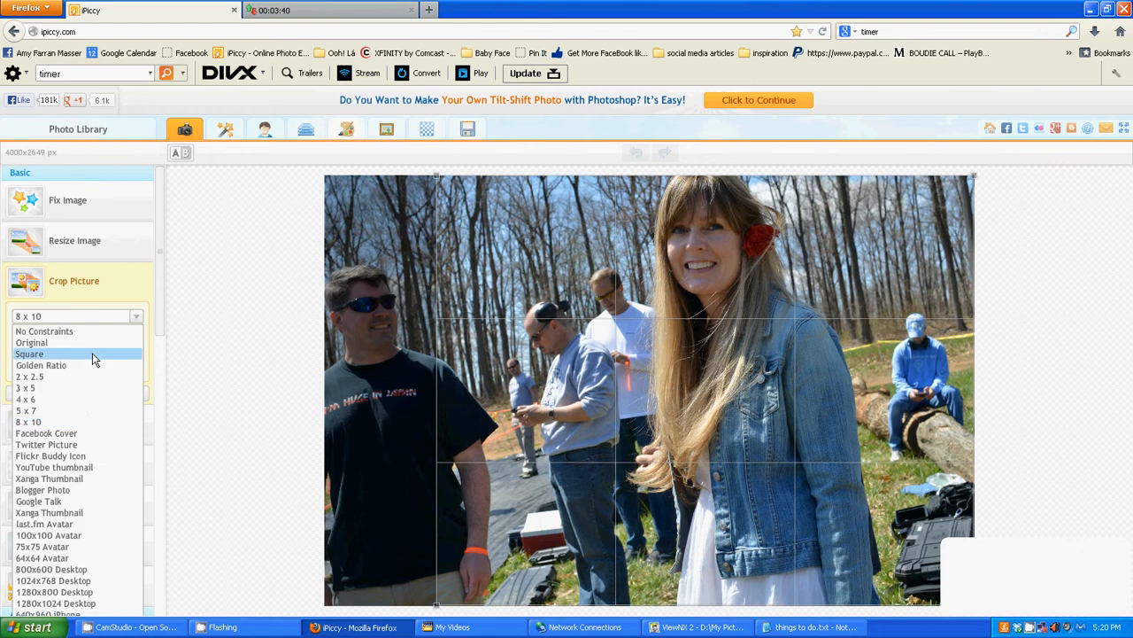
{"action": "left_click", "coordinate": [88, 400]}
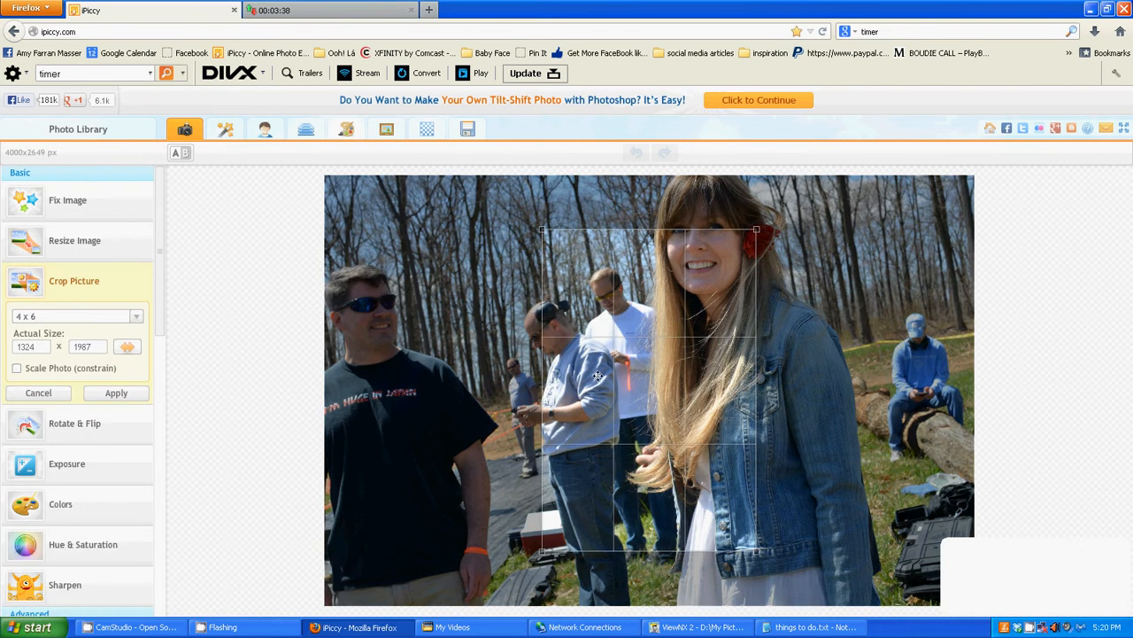
{"action": "left_click_drag", "start_coordinate": [599, 377], "coordinate": [700, 324]}
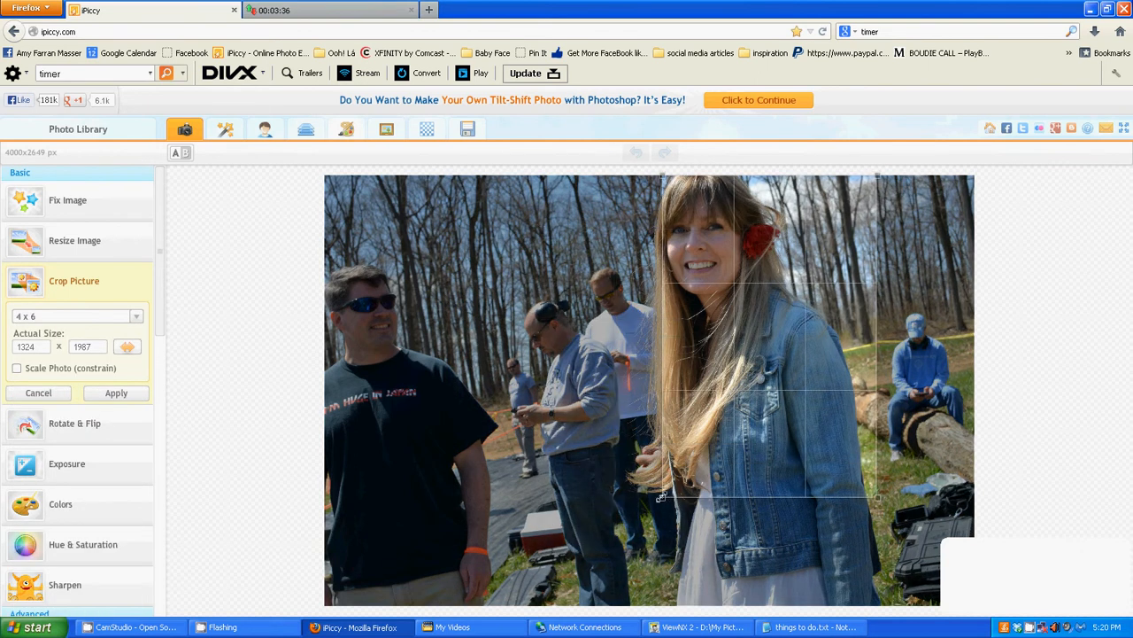
{"action": "left_click_drag", "start_coordinate": [660, 497], "coordinate": [586, 605]}
{"action": "mouse_move", "coordinate": [720, 446]}
{"action": "left_mouse_down"}
{"action": "mouse_move", "coordinate": [700, 447]}
{"action": "mouse_move", "coordinate": [711, 449]}
{"action": "left_mouse_up"}
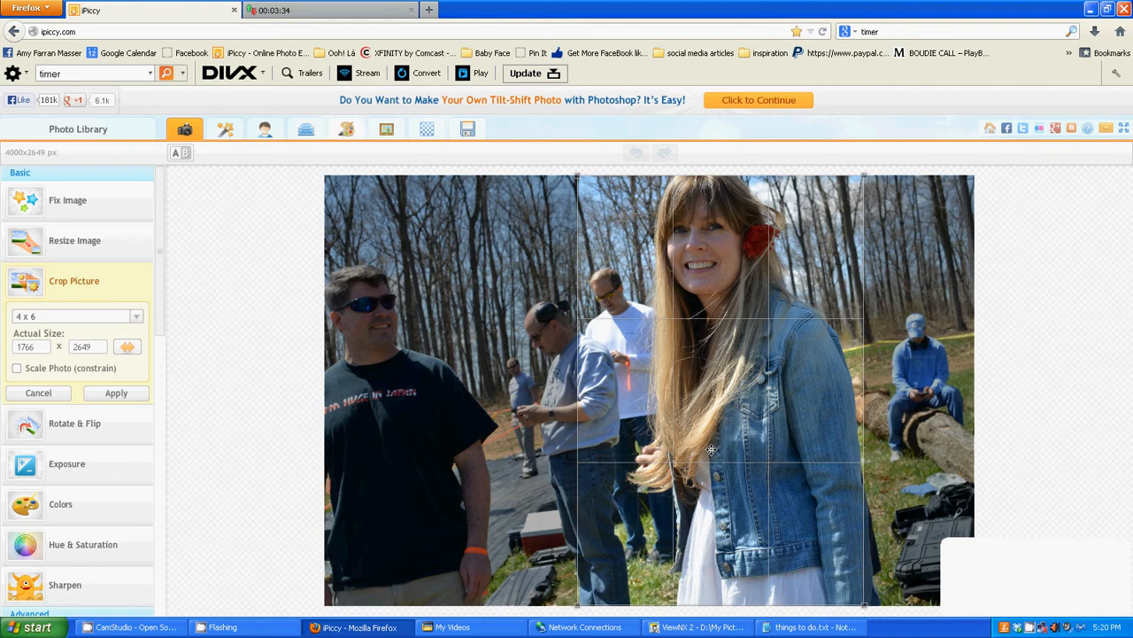
{"action": "left_click", "coordinate": [126, 395]}
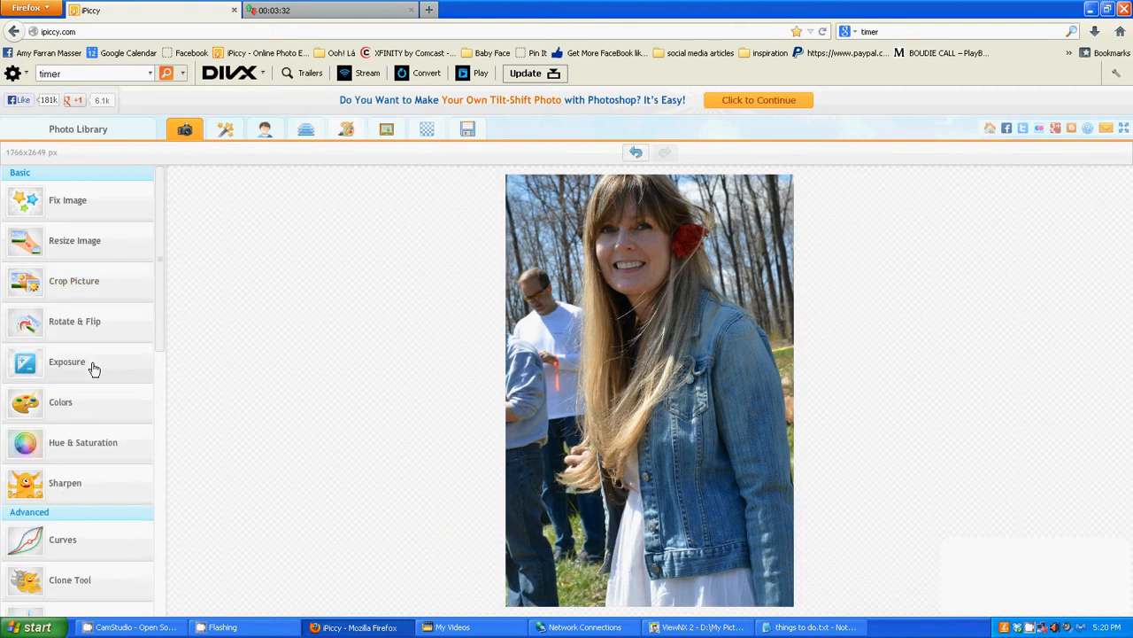
Step: Try rotating the photo 90° counter-clockwise and back and nudging the straightening, and discard the changes
{"action": "left_click", "coordinate": [104, 317]}
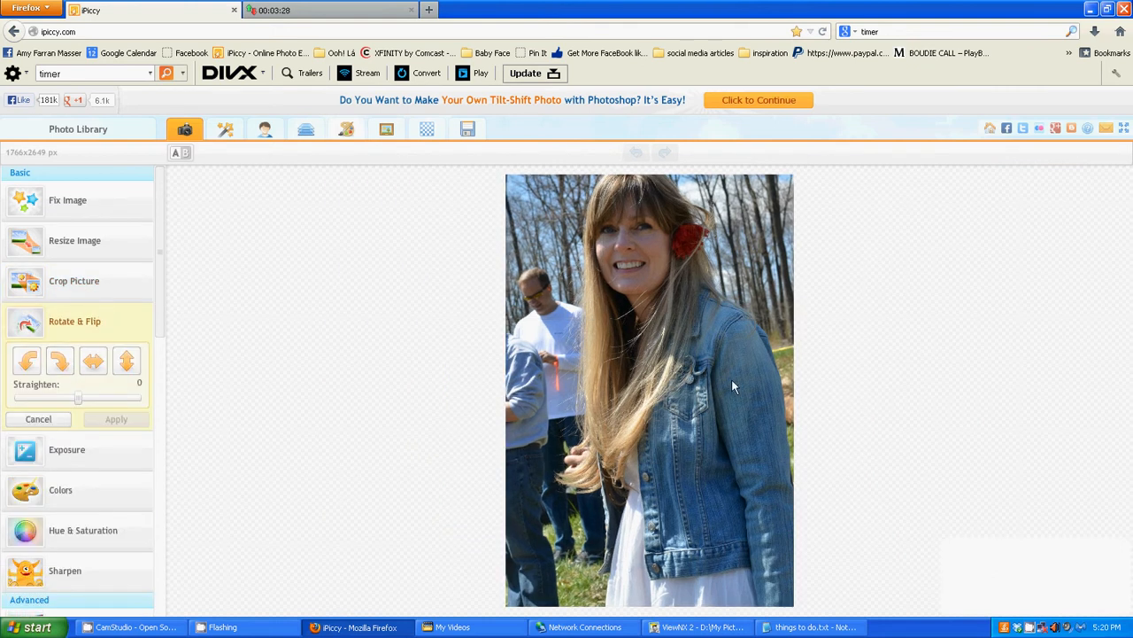
{"action": "left_click", "coordinate": [26, 363]}
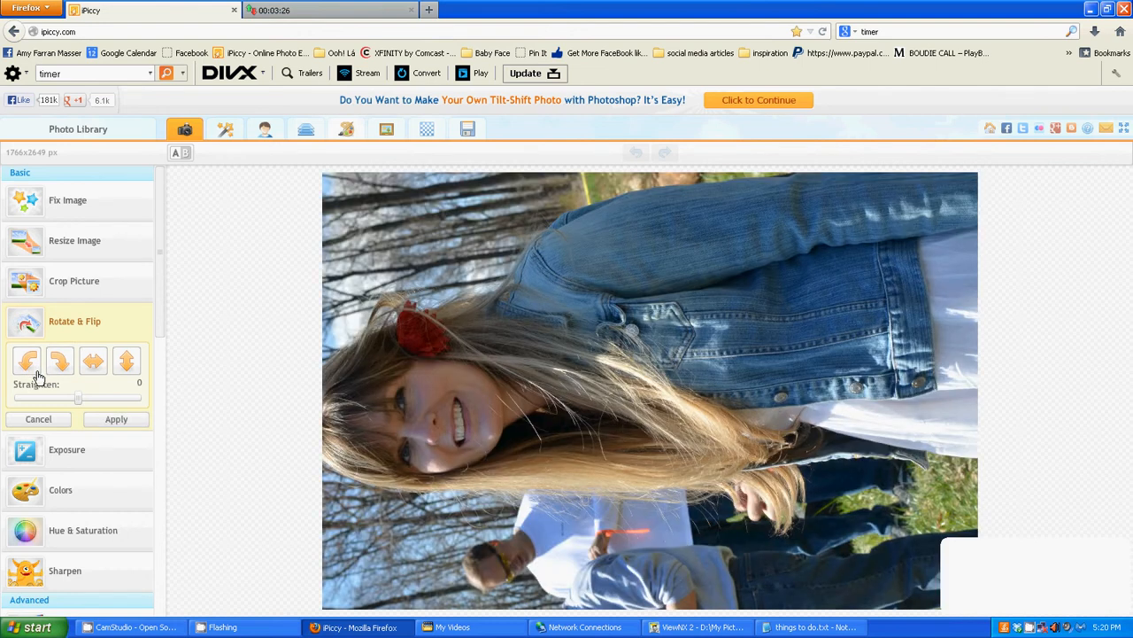
{"action": "left_click", "coordinate": [61, 364]}
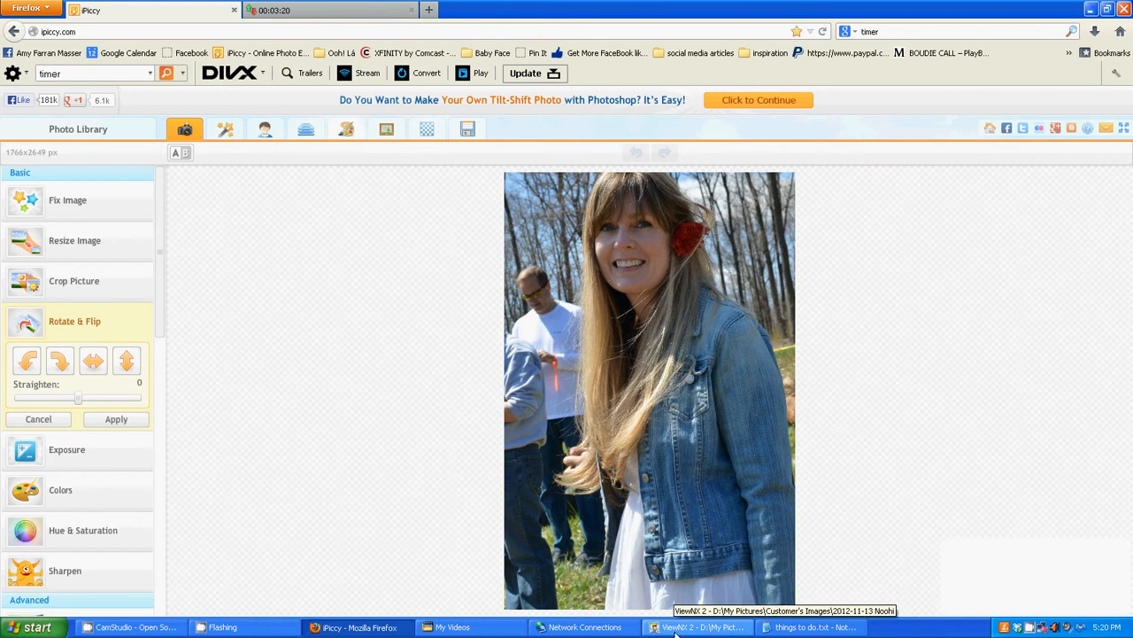
{"action": "mouse_move", "coordinate": [78, 400]}
{"action": "left_mouse_down"}
{"action": "mouse_move", "coordinate": [99, 401]}
{"action": "mouse_move", "coordinate": [55, 399]}
{"action": "mouse_move", "coordinate": [80, 399]}
{"action": "left_mouse_up"}
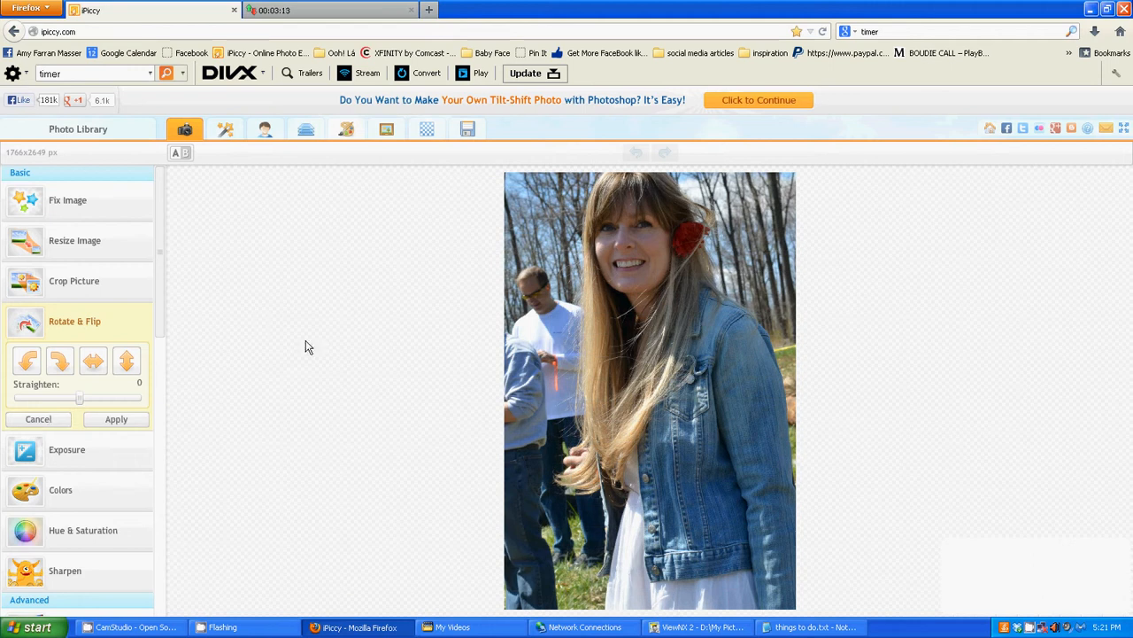
{"action": "left_click", "coordinate": [67, 423]}
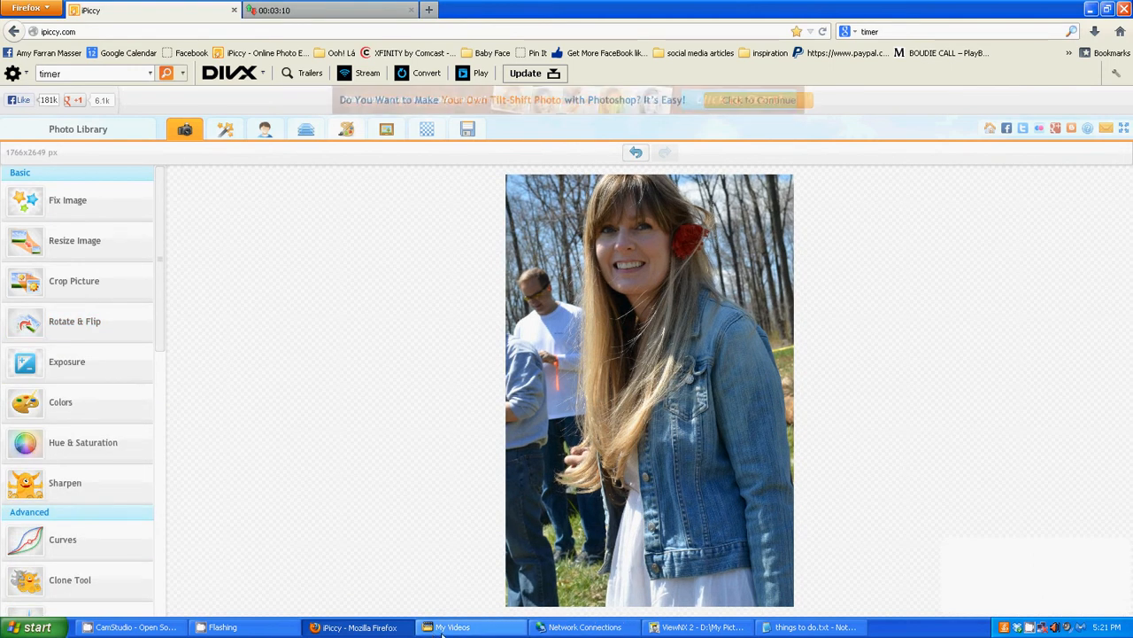
Step: Compare the original and edited family portraits at full size in ViewNX 2, and return to iPiccy
{"action": "left_click", "coordinate": [704, 628]}
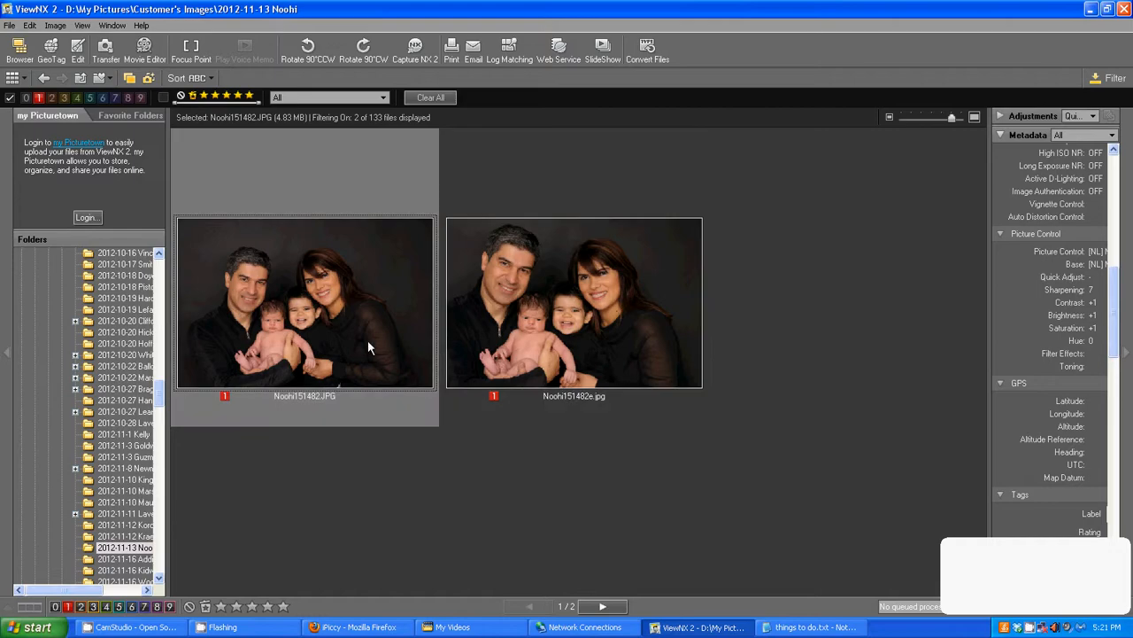
{"action": "double_click", "coordinate": [357, 337]}
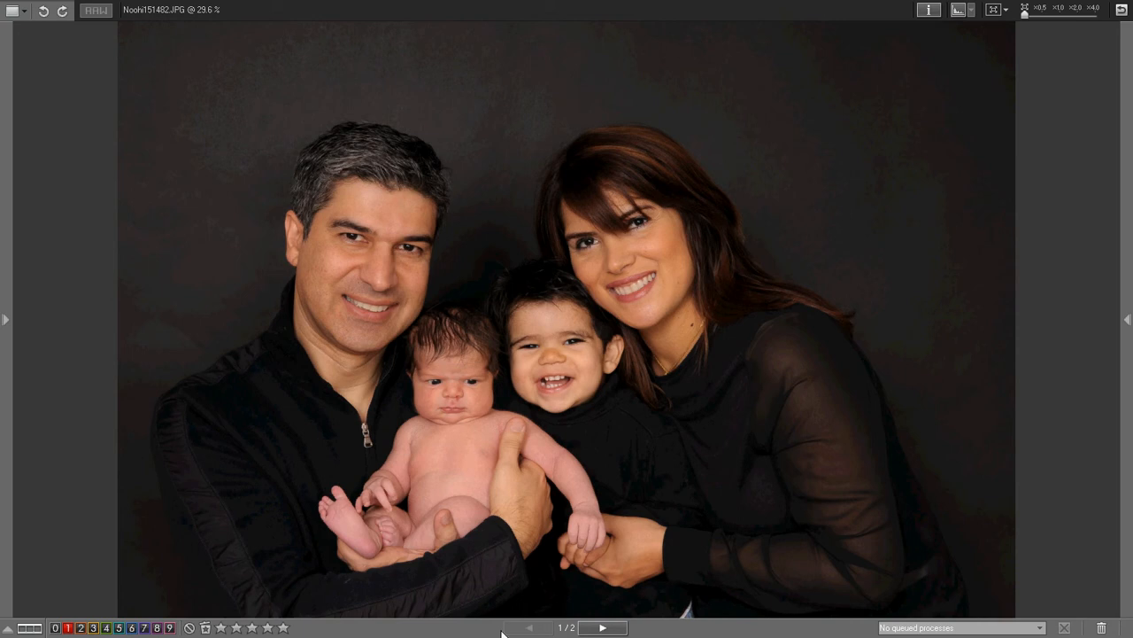
{"action": "left_click", "coordinate": [610, 631]}
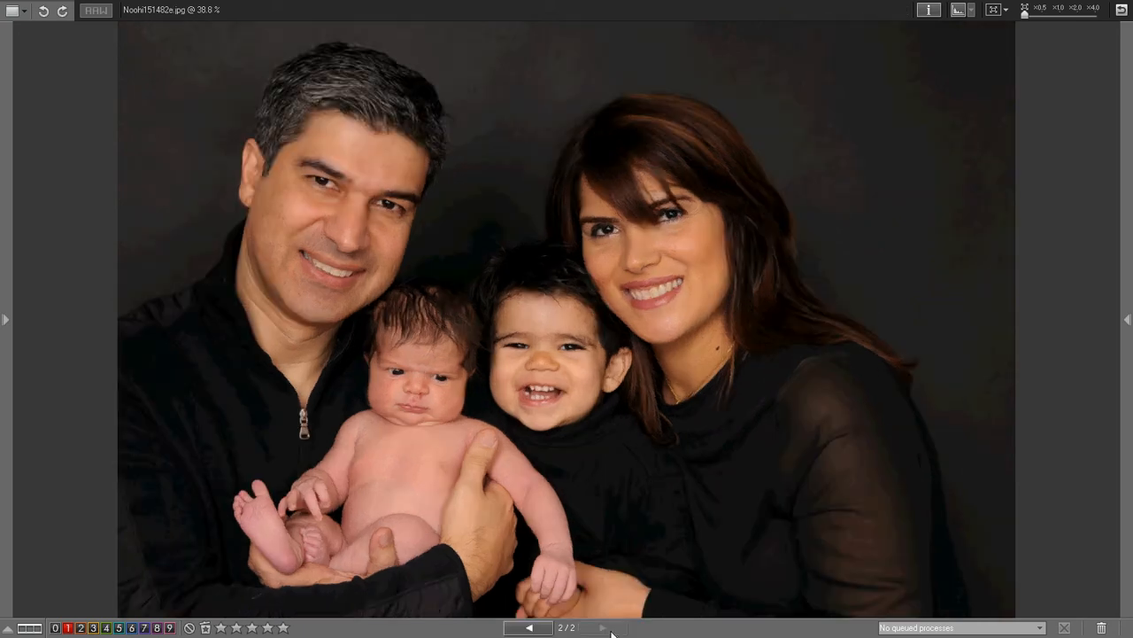
{"action": "left_click", "coordinate": [542, 627]}
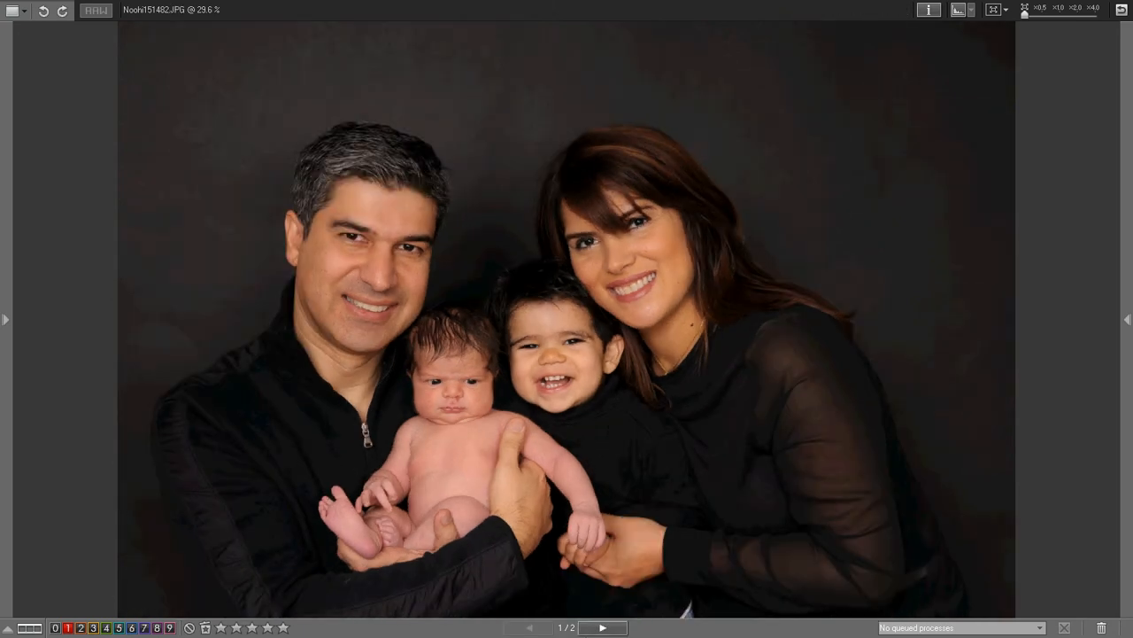
{"action": "left_click", "coordinate": [621, 633]}
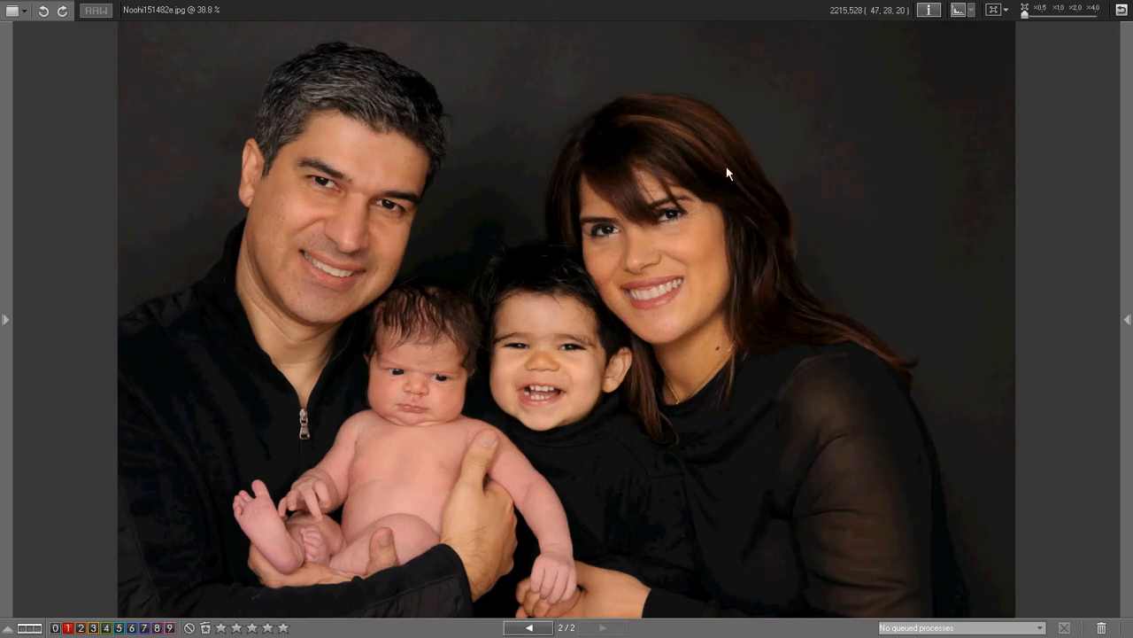
{"action": "left_click", "coordinate": [1123, 8]}
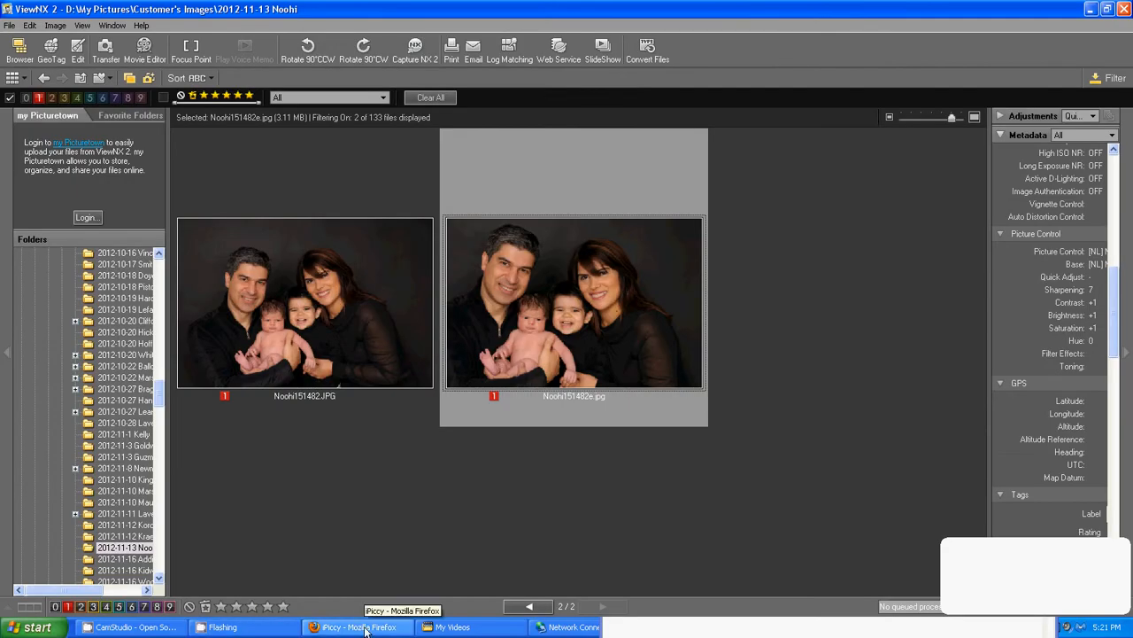
{"action": "left_click", "coordinate": [365, 630]}
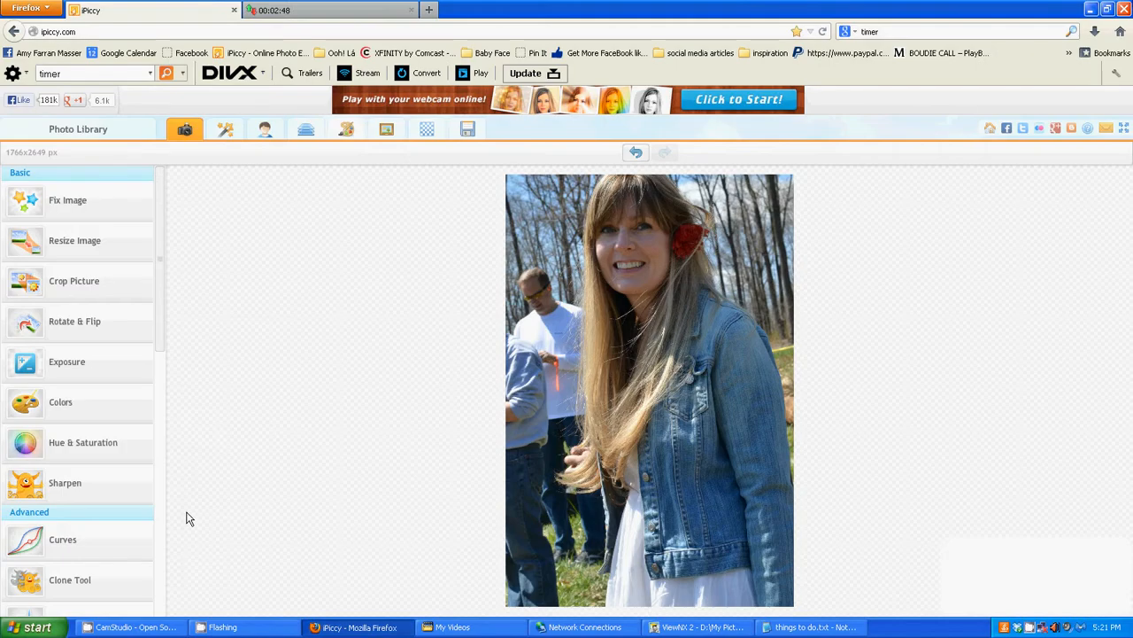
Step: Darken the background with exposure -6, erasing the effect from the woman with a size 193 brush, and apply it
{"action": "left_click", "coordinate": [83, 366]}
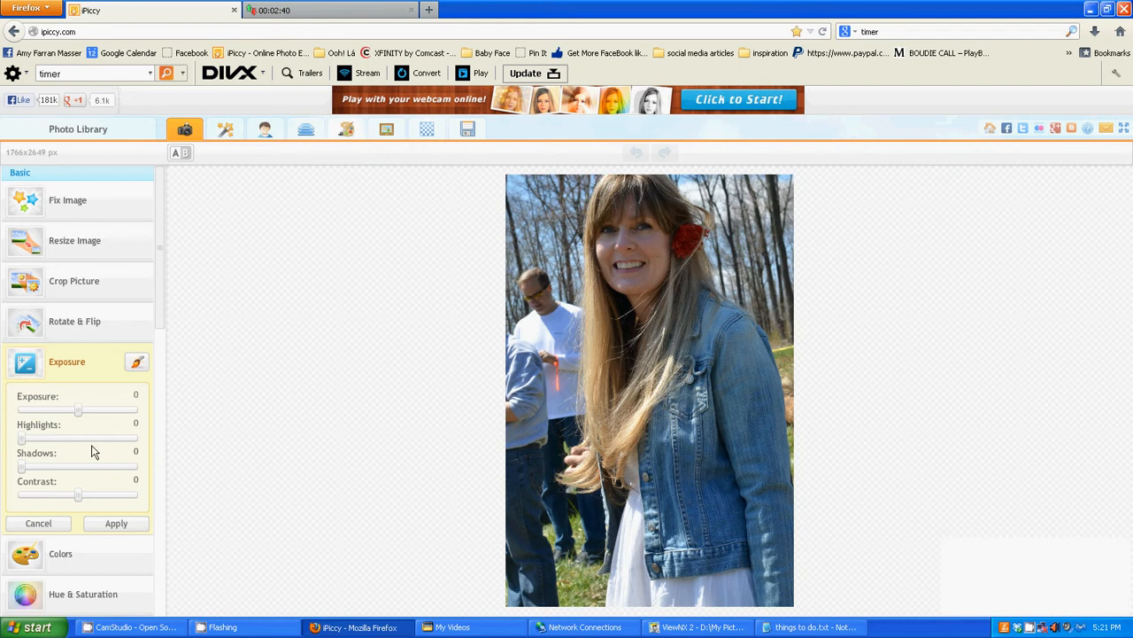
{"action": "left_click_drag", "start_coordinate": [77, 422], "coordinate": [75, 419]}
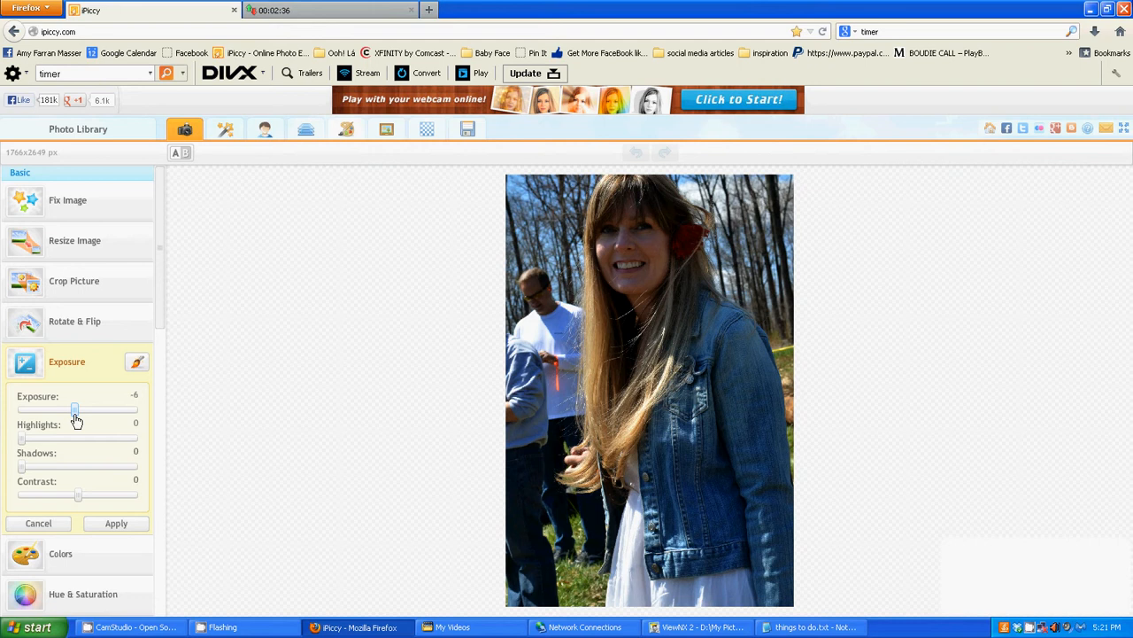
{"action": "left_click", "coordinate": [139, 364]}
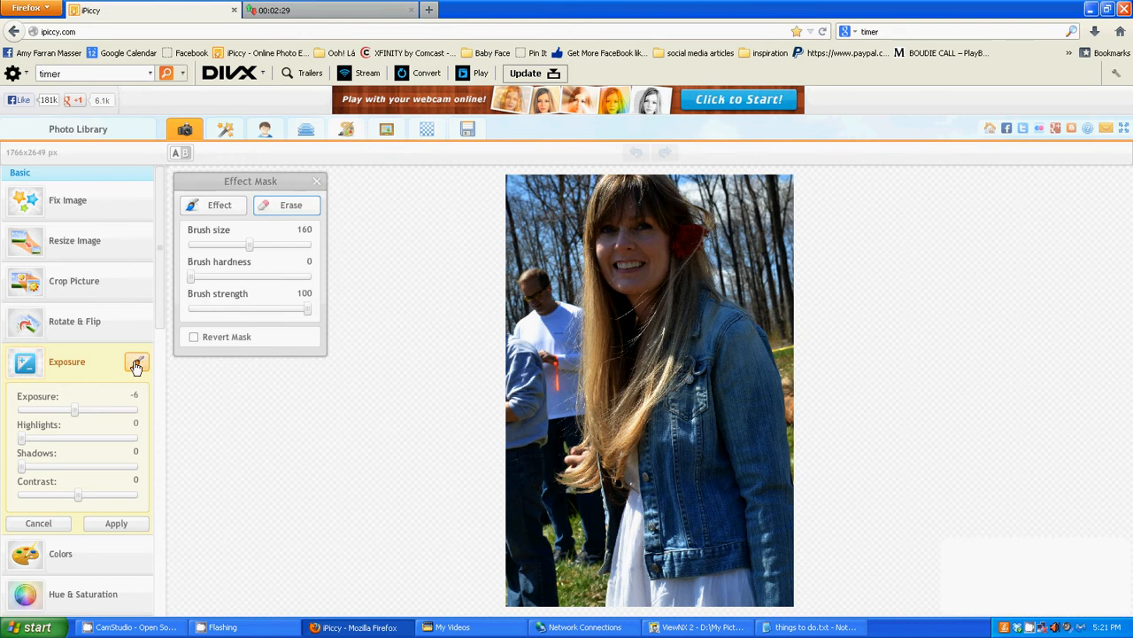
{"action": "left_click", "coordinate": [293, 213]}
{"action": "left_click", "coordinate": [261, 245]}
{"action": "mouse_move", "coordinate": [624, 245]}
{"action": "left_mouse_down"}
{"action": "mouse_move", "coordinate": [630, 204]}
{"action": "mouse_move", "coordinate": [652, 215]}
{"action": "mouse_move", "coordinate": [663, 291]}
{"action": "mouse_move", "coordinate": [663, 339]}
{"action": "mouse_move", "coordinate": [635, 203]}
{"action": "mouse_move", "coordinate": [612, 341]}
{"action": "mouse_move", "coordinate": [634, 431]}
{"action": "mouse_move", "coordinate": [653, 443]}
{"action": "mouse_move", "coordinate": [687, 368]}
{"action": "mouse_move", "coordinate": [688, 320]}
{"action": "mouse_move", "coordinate": [723, 354]}
{"action": "mouse_move", "coordinate": [786, 501]}
{"action": "mouse_move", "coordinate": [706, 387]}
{"action": "mouse_move", "coordinate": [709, 552]}
{"action": "mouse_move", "coordinate": [664, 587]}
{"action": "mouse_move", "coordinate": [691, 475]}
{"action": "mouse_move", "coordinate": [662, 506]}
{"action": "mouse_move", "coordinate": [627, 264]}
{"action": "mouse_move", "coordinate": [628, 226]}
{"action": "mouse_move", "coordinate": [641, 216]}
{"action": "mouse_move", "coordinate": [733, 394]}
{"action": "left_mouse_up"}
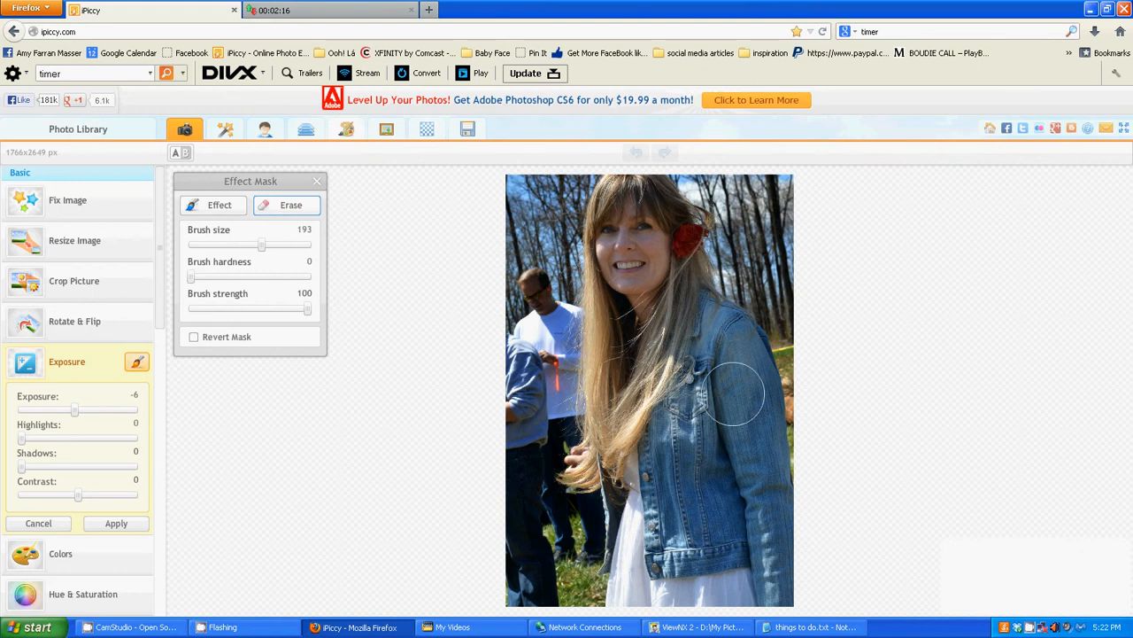
{"action": "left_click", "coordinate": [114, 525]}
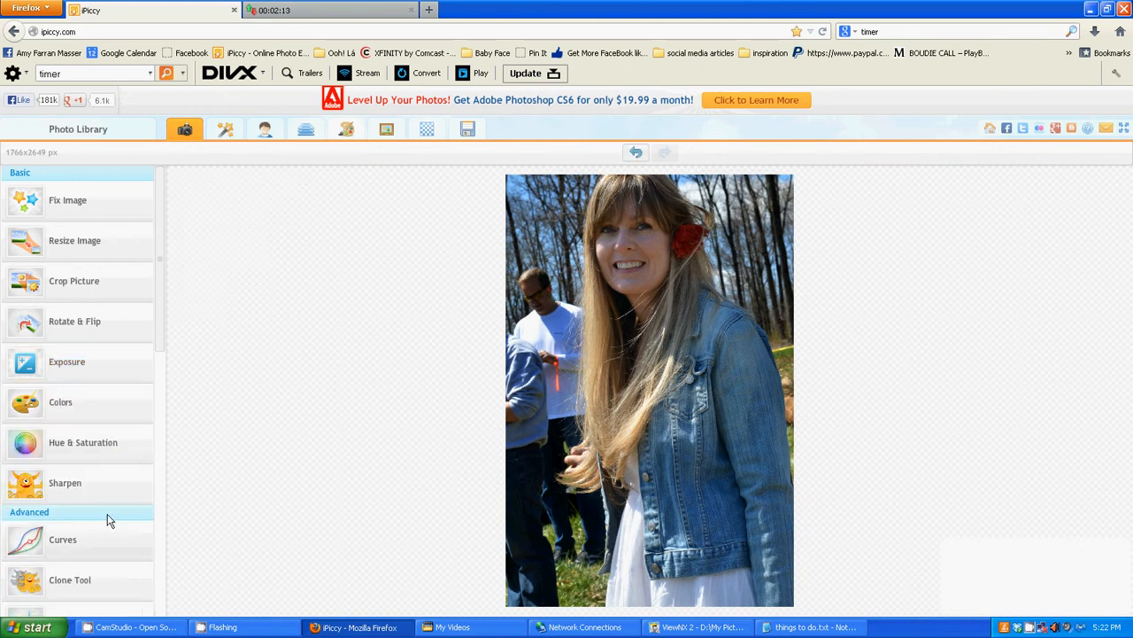
Step: Adjust the portrait's exposure settings to exposure 6, highlights 15 and contrast 16
{"action": "left_click", "coordinate": [62, 368]}
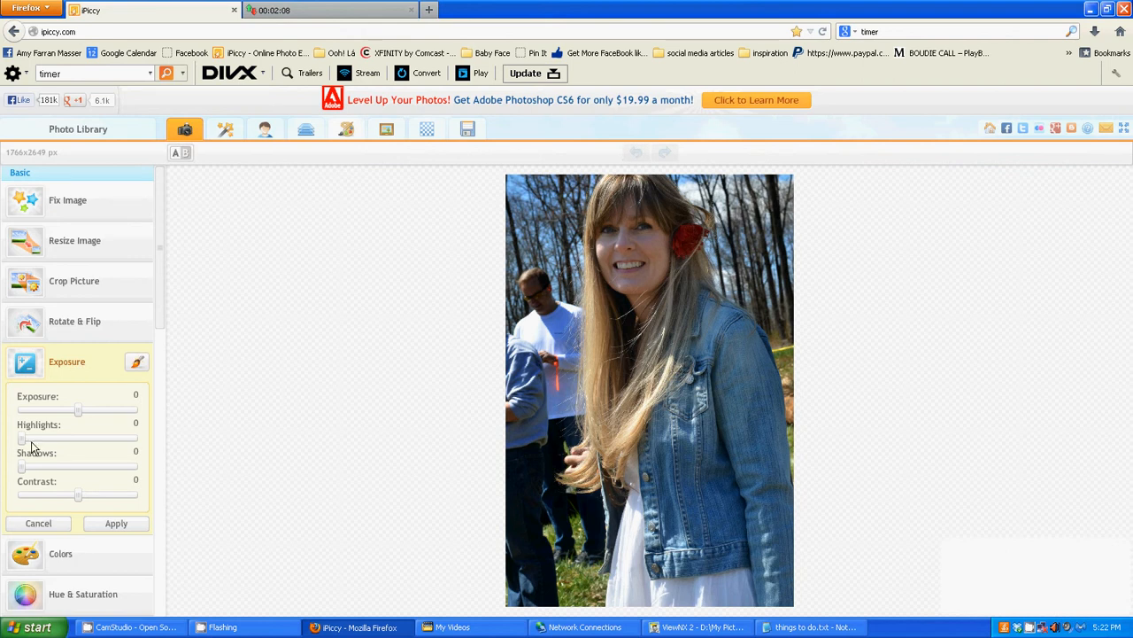
{"action": "left_click_drag", "start_coordinate": [21, 439], "coordinate": [38, 443]}
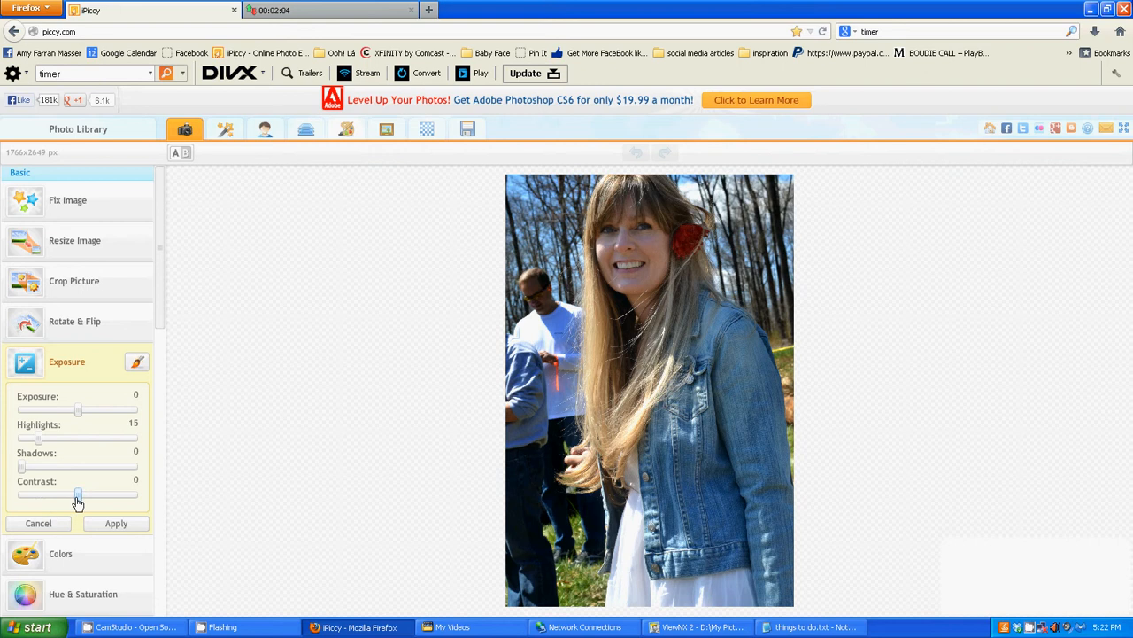
{"action": "left_click_drag", "start_coordinate": [77, 497], "coordinate": [86, 501]}
{"action": "left_click_drag", "start_coordinate": [79, 416], "coordinate": [81, 417]}
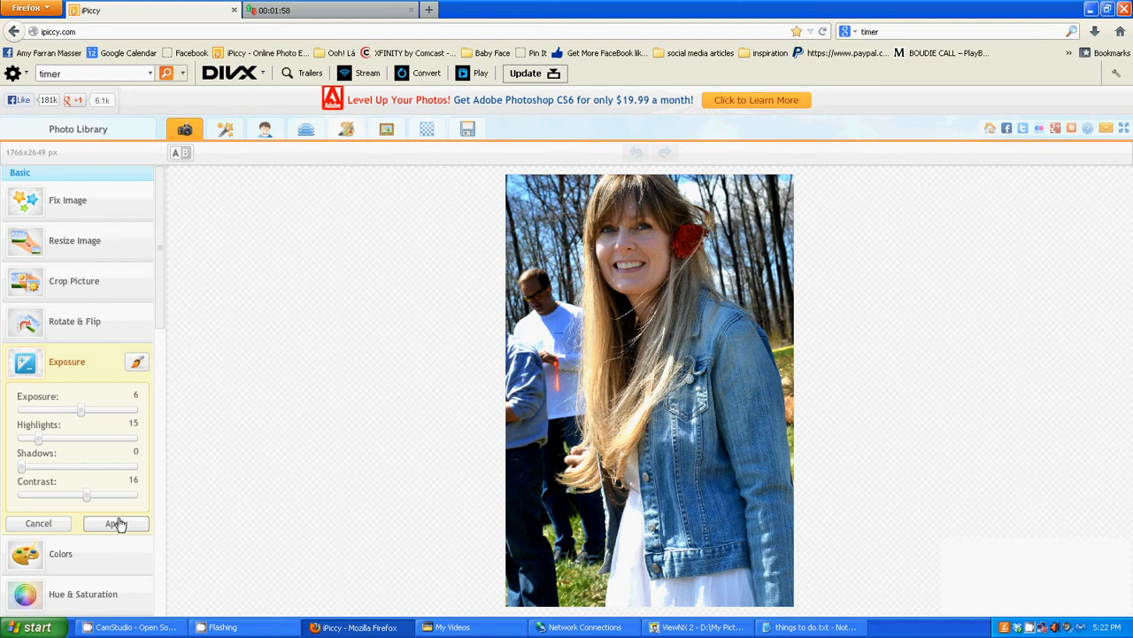
Step: Revert the effect mask, paint the exposure effect onto the woman's face and denim jacket with the size 160 brush, and apply it
{"action": "left_click", "coordinate": [137, 365]}
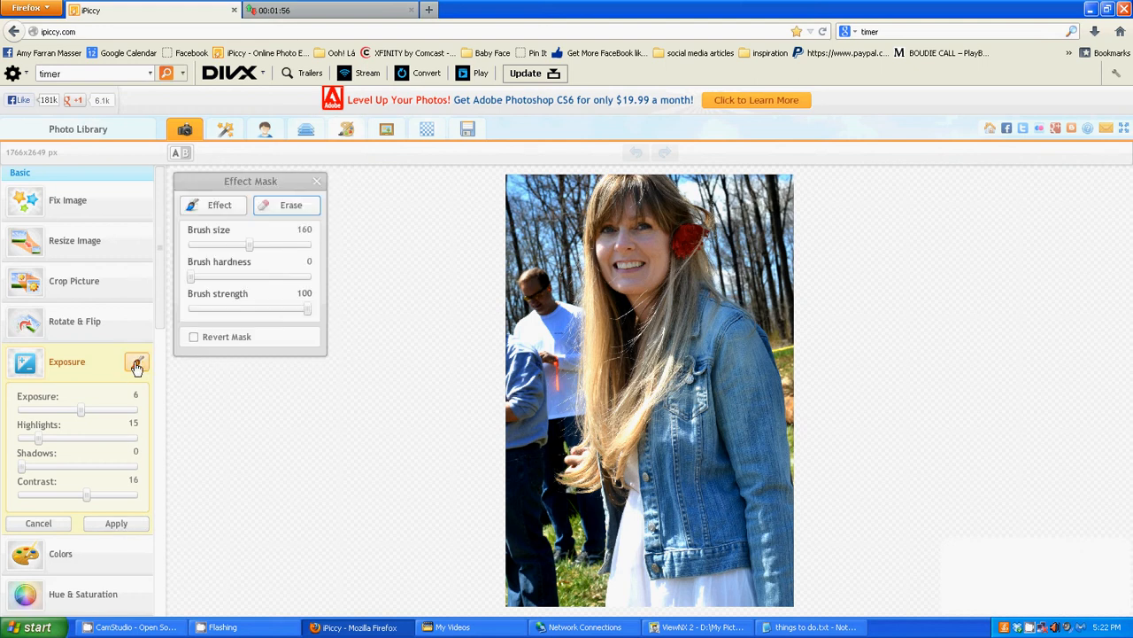
{"action": "left_click", "coordinate": [193, 340]}
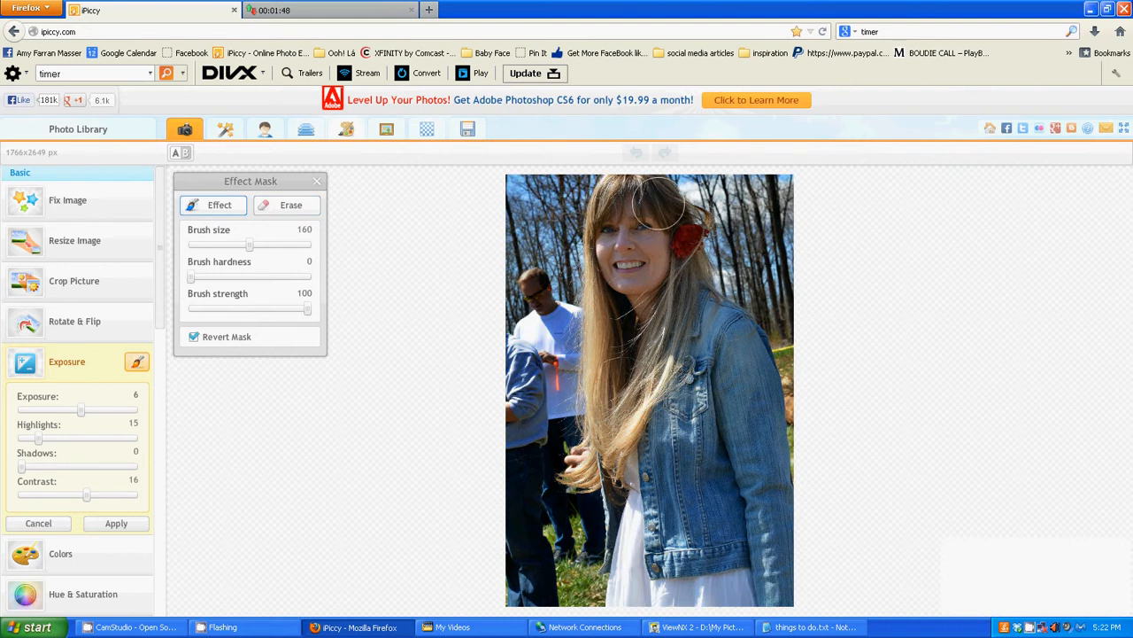
{"action": "mouse_move", "coordinate": [635, 204]}
{"action": "left_mouse_down"}
{"action": "mouse_move", "coordinate": [620, 253]}
{"action": "mouse_move", "coordinate": [624, 276]}
{"action": "mouse_move", "coordinate": [642, 261]}
{"action": "mouse_move", "coordinate": [623, 219]}
{"action": "mouse_move", "coordinate": [639, 313]}
{"action": "mouse_move", "coordinate": [628, 193]}
{"action": "mouse_move", "coordinate": [641, 190]}
{"action": "mouse_move", "coordinate": [672, 246]}
{"action": "left_mouse_up"}
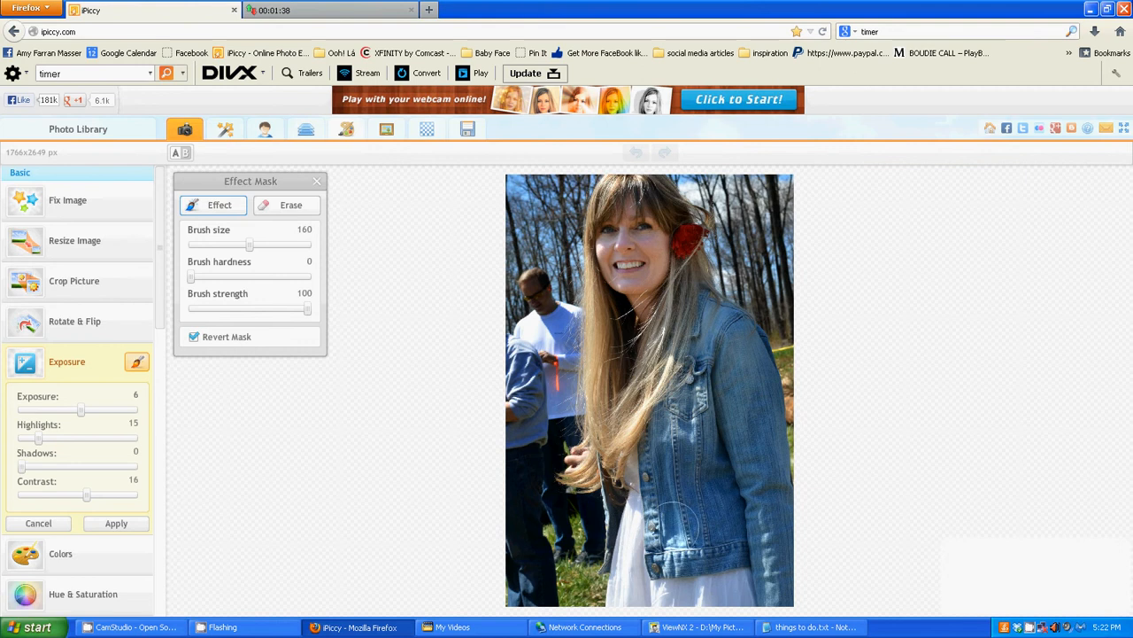
{"action": "mouse_move", "coordinate": [677, 471]}
{"action": "left_mouse_down"}
{"action": "mouse_move", "coordinate": [705, 490]}
{"action": "mouse_move", "coordinate": [702, 528]}
{"action": "mouse_move", "coordinate": [730, 510]}
{"action": "mouse_move", "coordinate": [720, 475]}
{"action": "mouse_move", "coordinate": [739, 521]}
{"action": "left_mouse_up"}
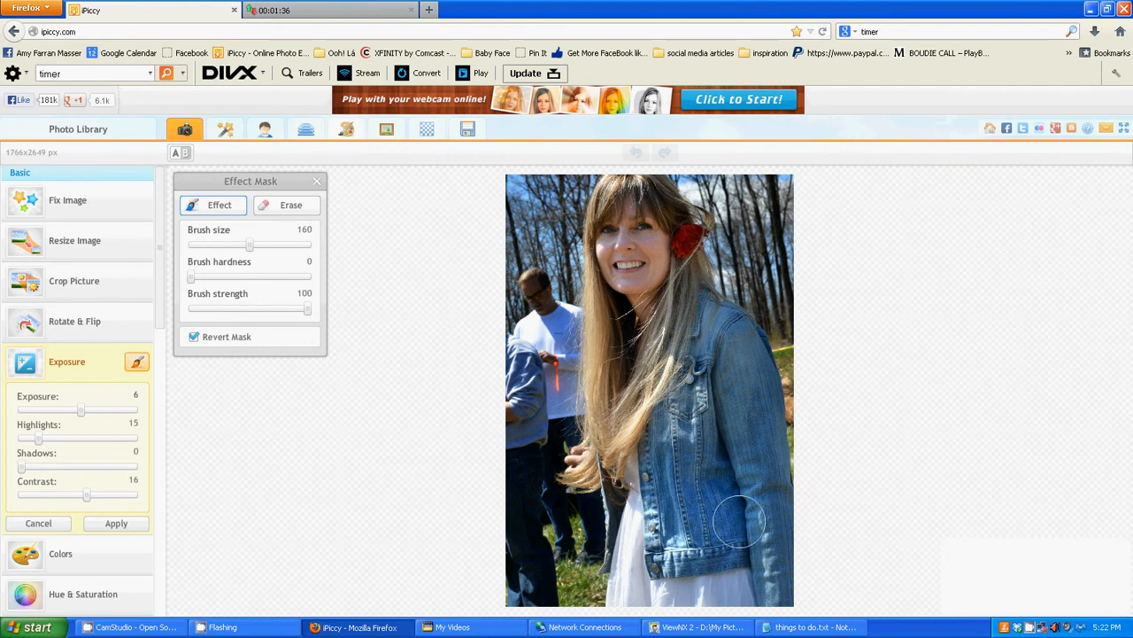
{"action": "left_click", "coordinate": [117, 526]}
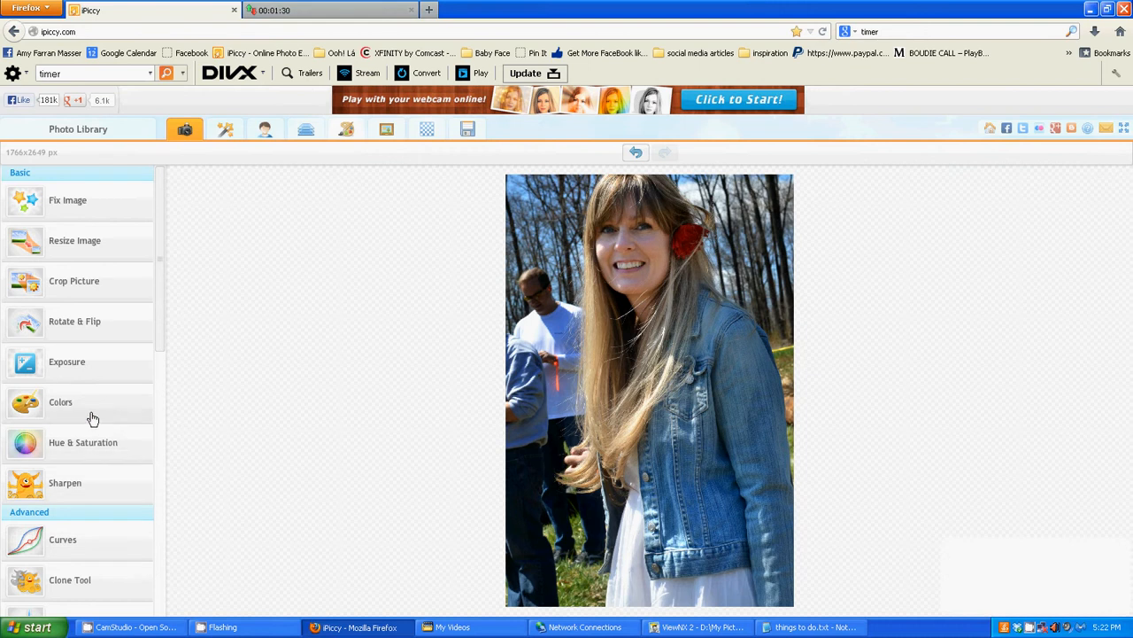
Step: Sharpen the whole portrait with sharpness 23 and apply it
{"action": "left_click", "coordinate": [67, 485]}
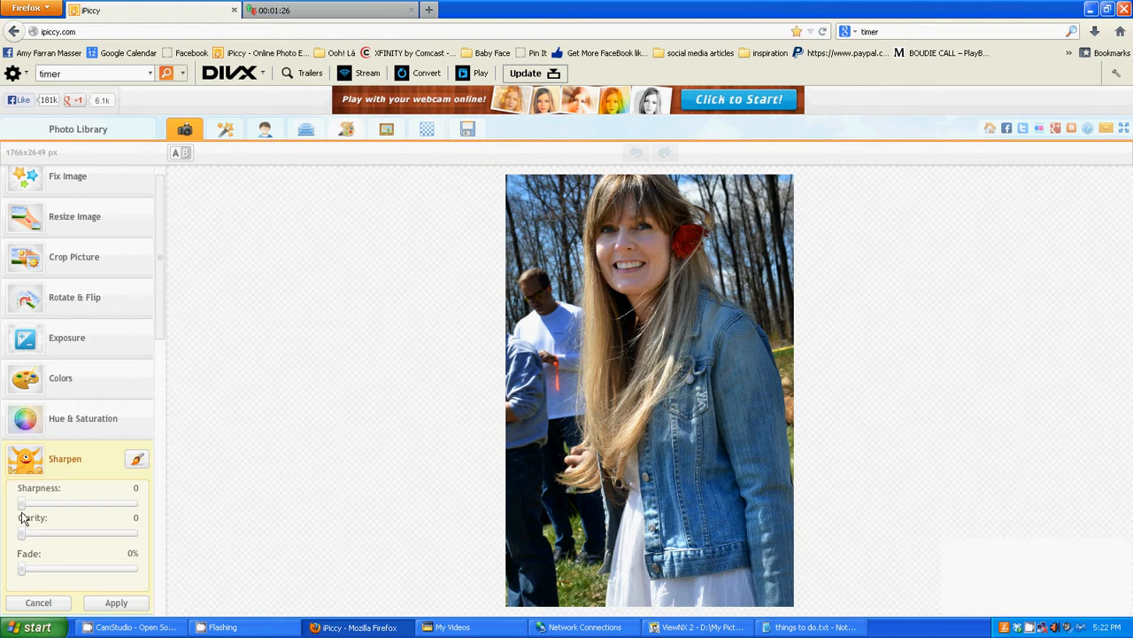
{"action": "left_click_drag", "start_coordinate": [22, 503], "coordinate": [48, 509]}
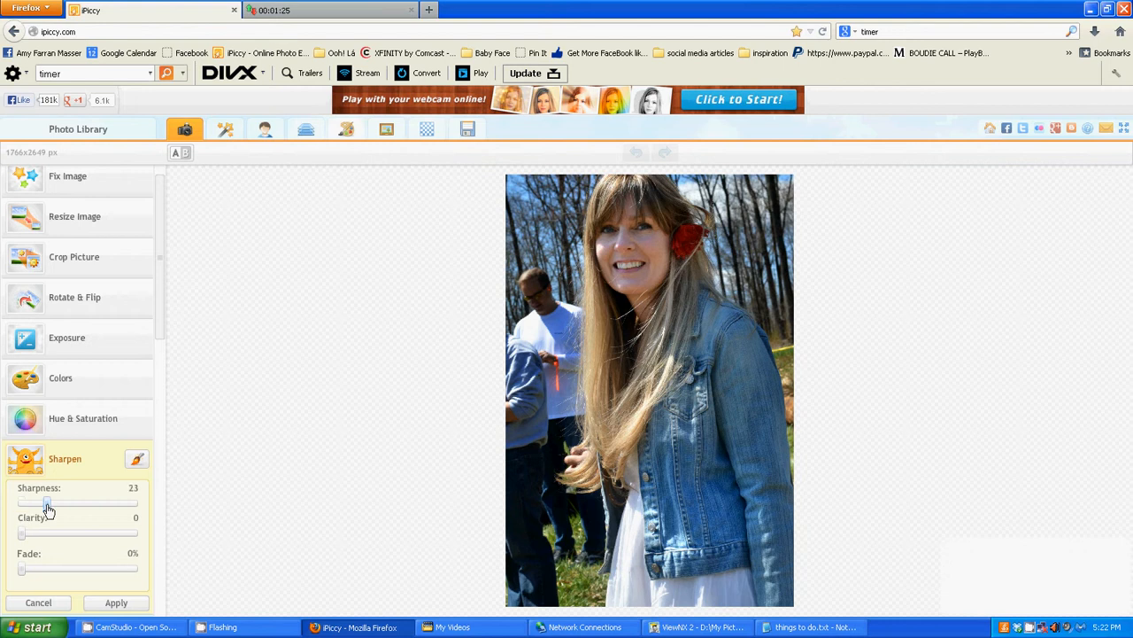
{"action": "left_click", "coordinate": [110, 603]}
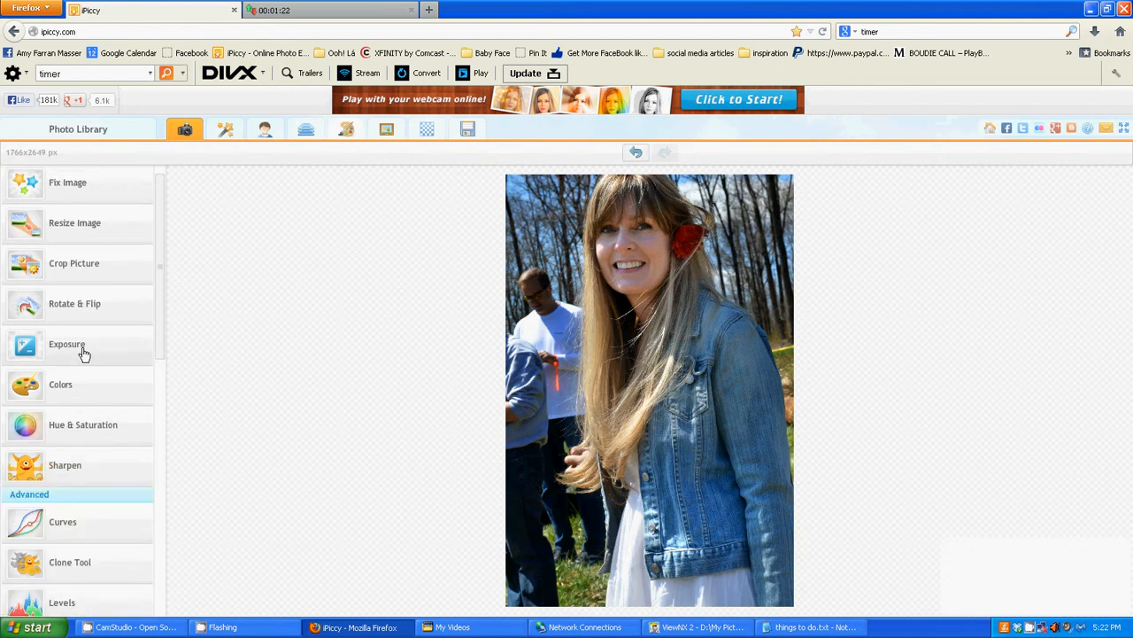
Step: Nudge the portrait's color temperature very slightly and apply the color adjustment
{"action": "left_click", "coordinate": [67, 384]}
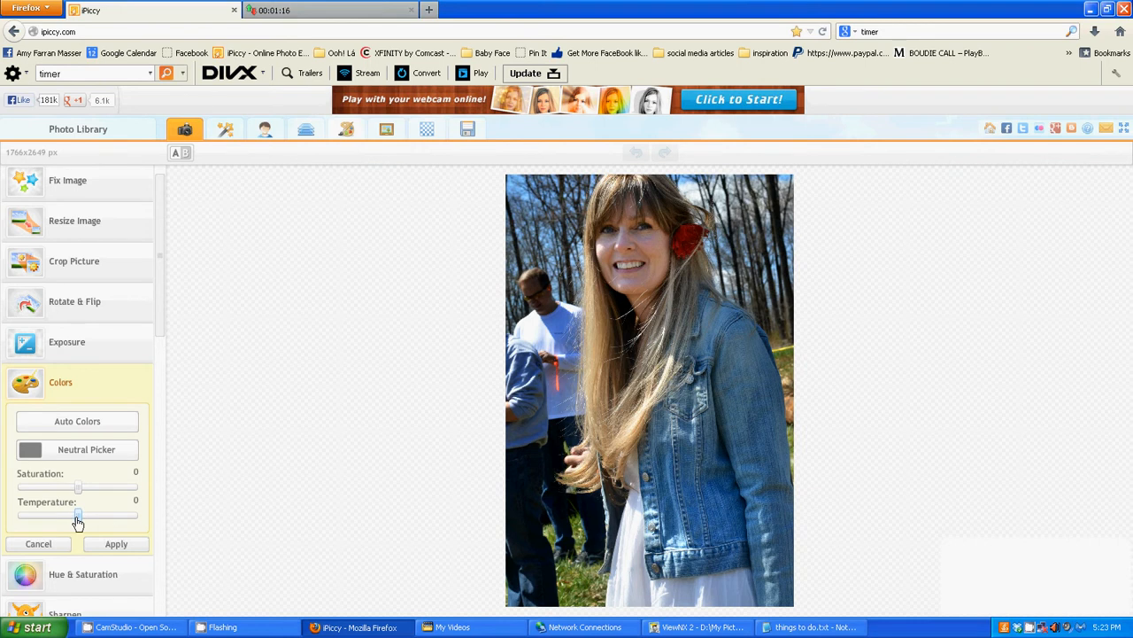
{"action": "mouse_move", "coordinate": [77, 524]}
{"action": "left_mouse_down"}
{"action": "mouse_move", "coordinate": [68, 522]}
{"action": "mouse_move", "coordinate": [79, 525]}
{"action": "left_mouse_up"}
{"action": "left_click", "coordinate": [105, 546]}
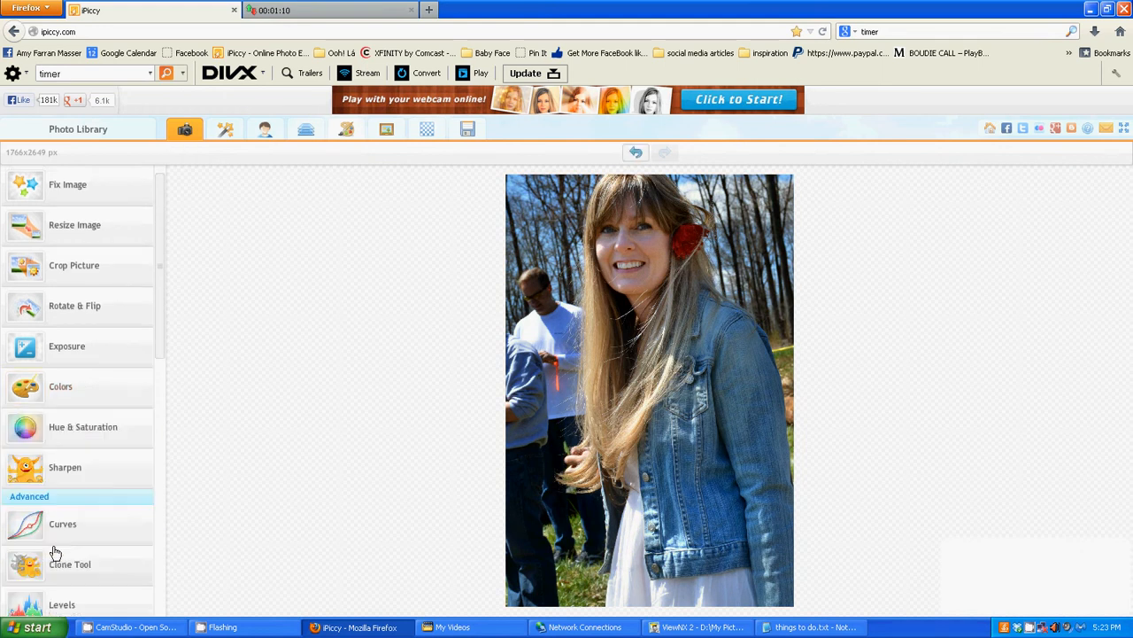
Step: Raise the portrait's saturation to 2 with the Hue & Saturation adjustment and apply it
{"action": "left_click", "coordinate": [94, 430]}
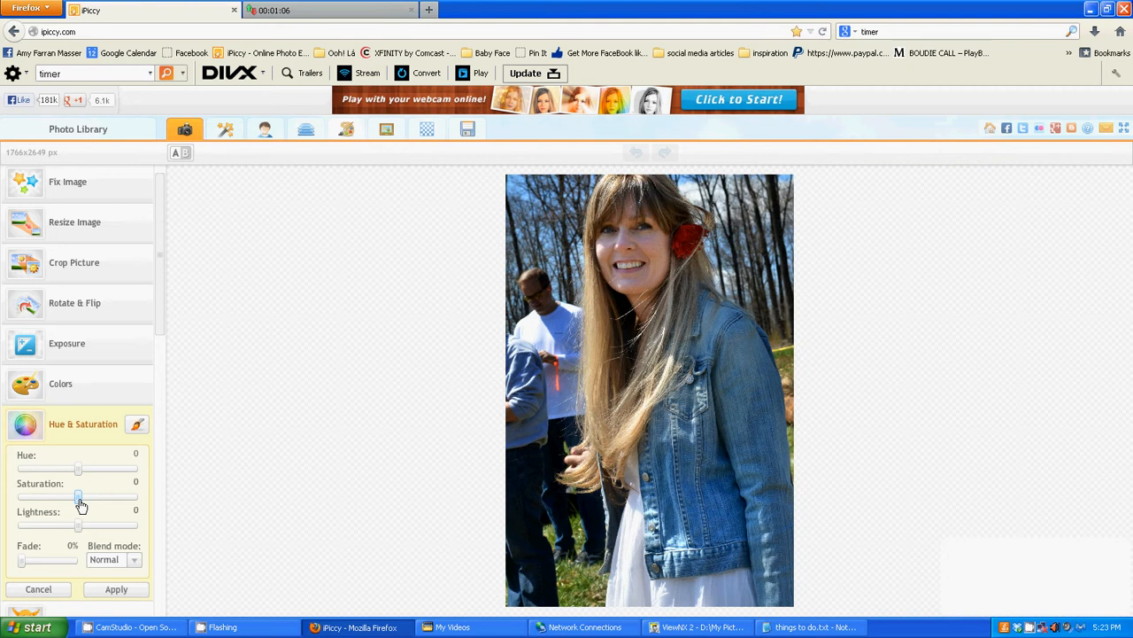
{"action": "mouse_move", "coordinate": [79, 504]}
{"action": "left_mouse_down"}
{"action": "mouse_move", "coordinate": [2, 504]}
{"action": "mouse_move", "coordinate": [91, 506]}
{"action": "mouse_move", "coordinate": [79, 503]}
{"action": "left_mouse_up"}
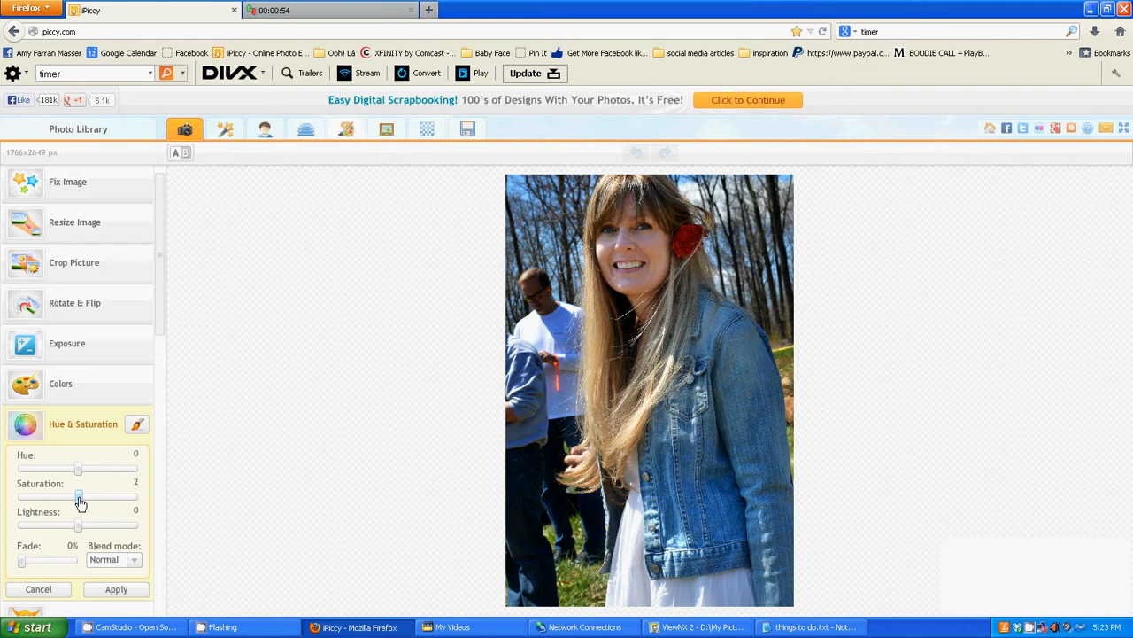
{"action": "left_click", "coordinate": [116, 590]}
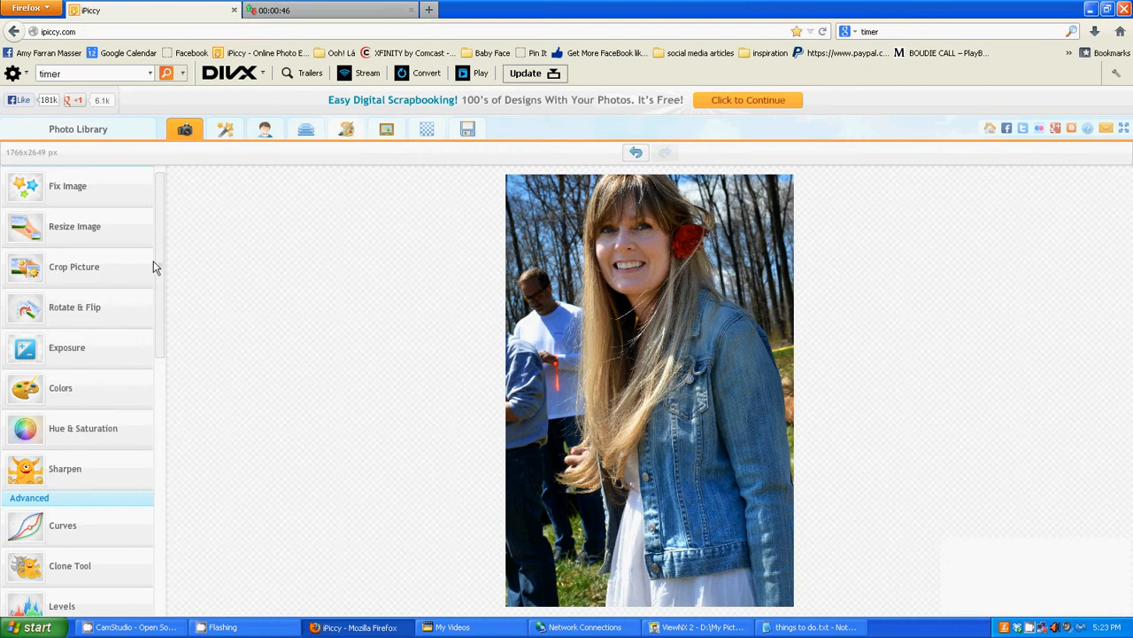
{"action": "scroll", "coordinate": [95, 306], "scroll_direction": "down", "scroll_amount": 6}
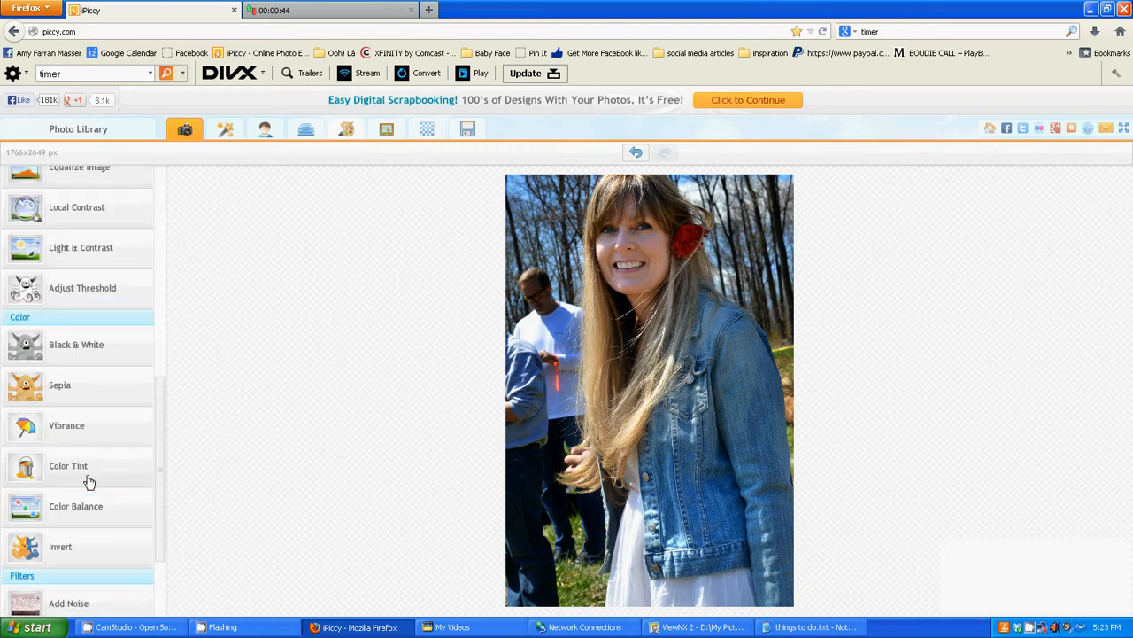
{"action": "scroll", "coordinate": [96, 259], "scroll_direction": "up", "scroll_amount": 4}
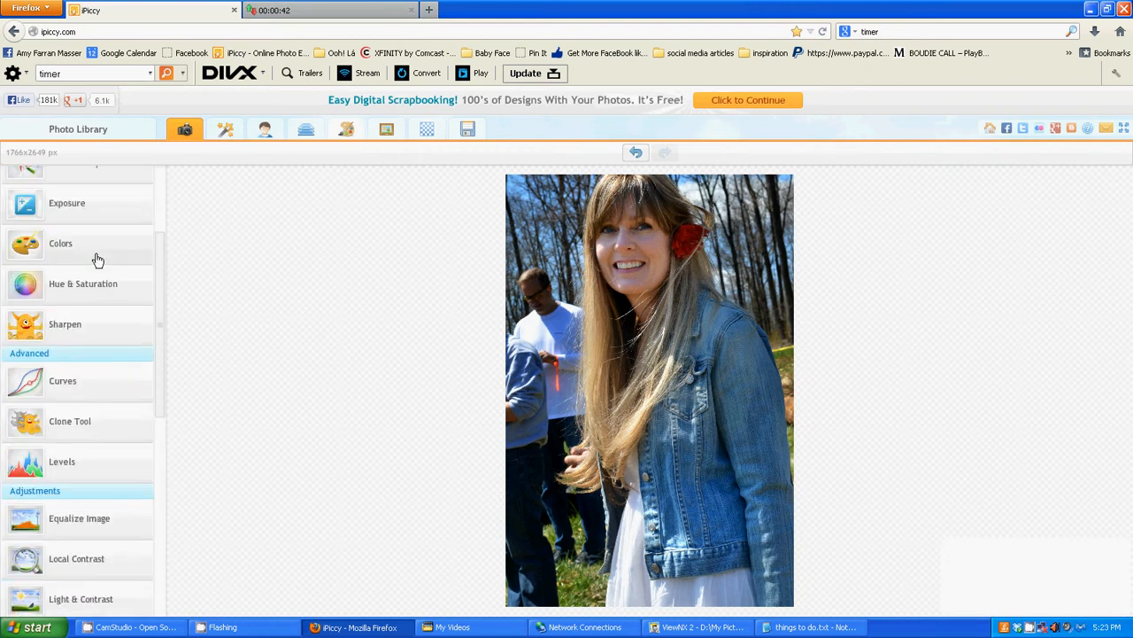
{"action": "scroll", "coordinate": [98, 259], "scroll_direction": "up", "scroll_amount": 2}
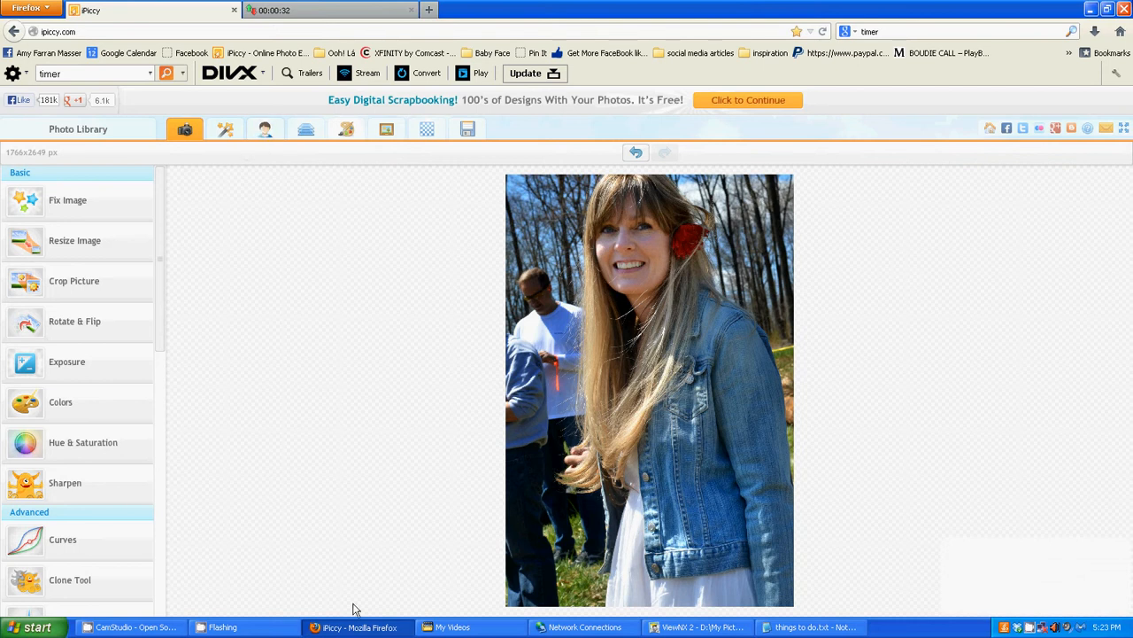
{"action": "left_click", "coordinate": [152, 630]}
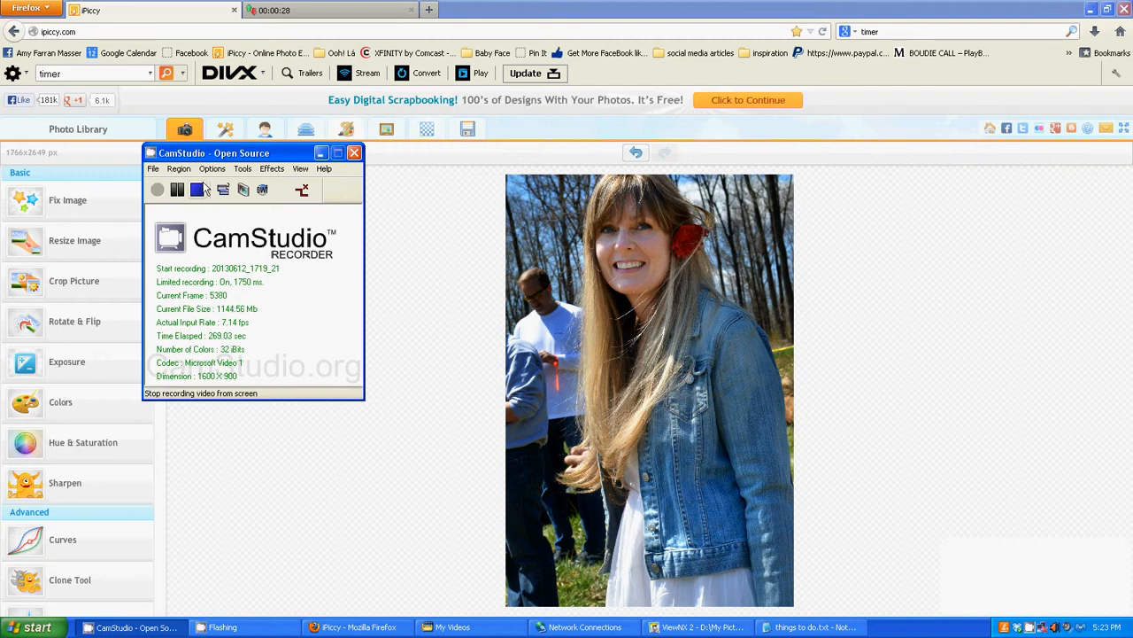